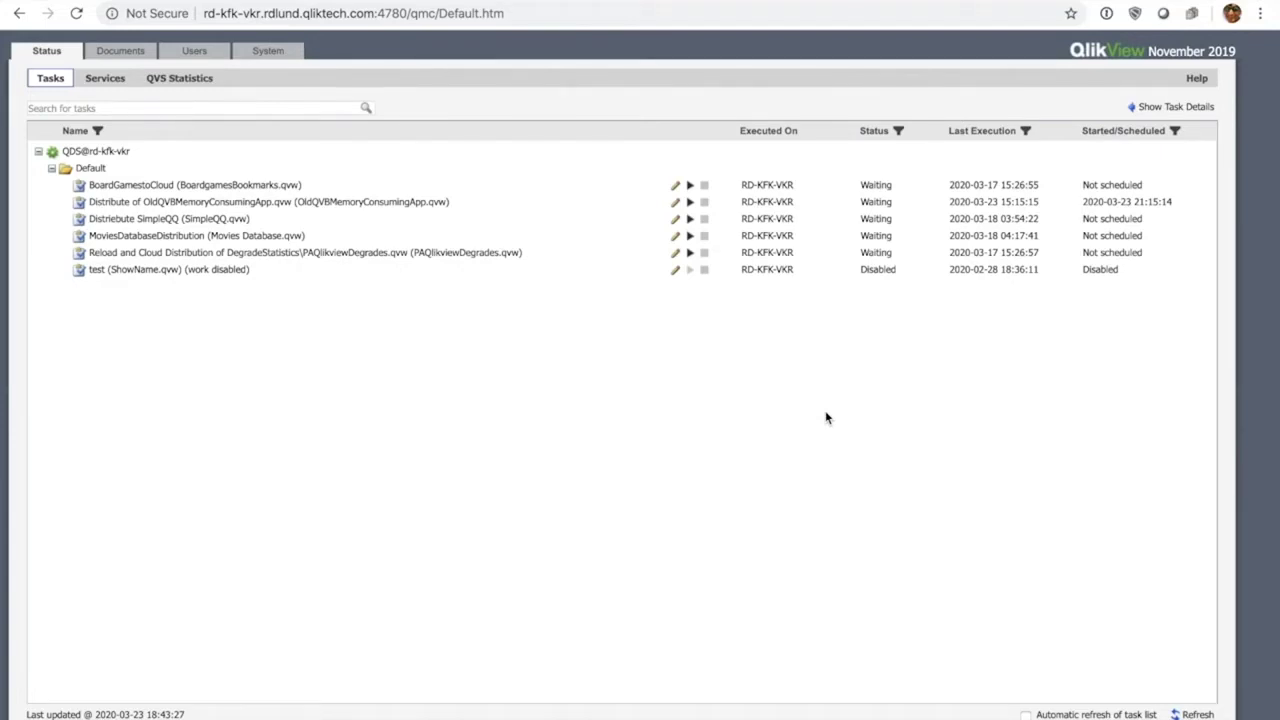
pyautogui.click(251, 53)
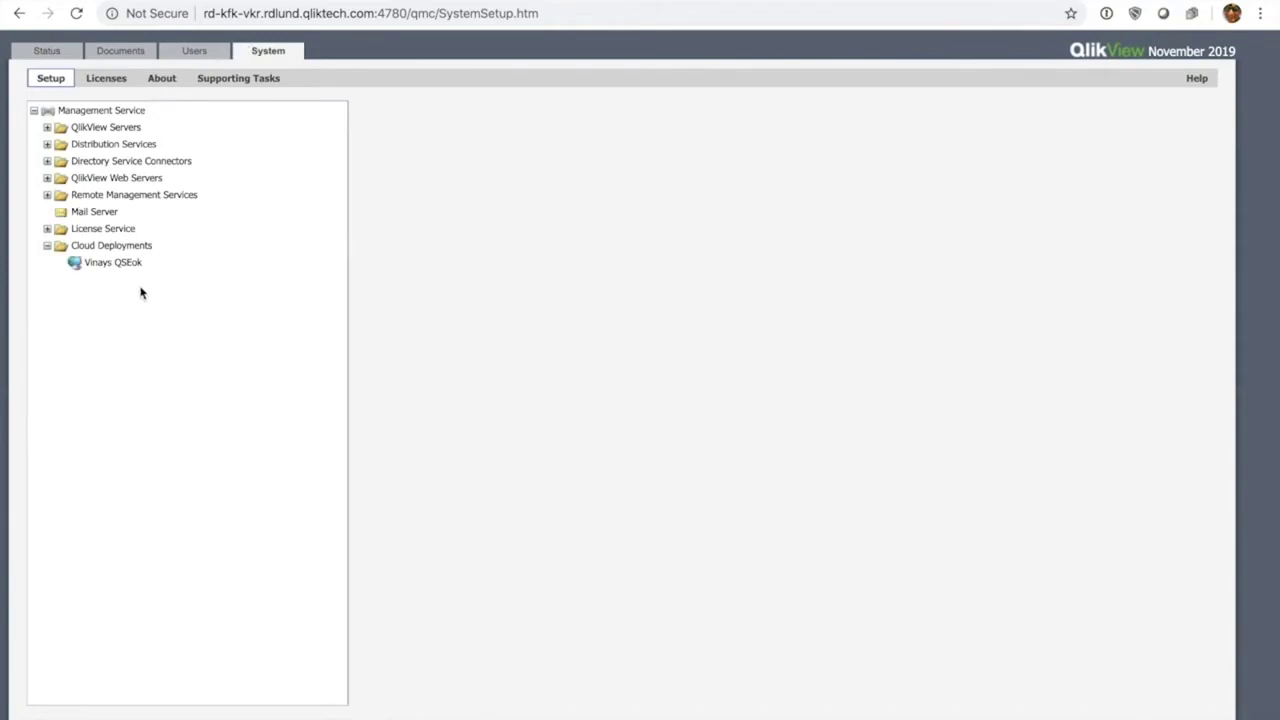
pyautogui.click(112, 246)
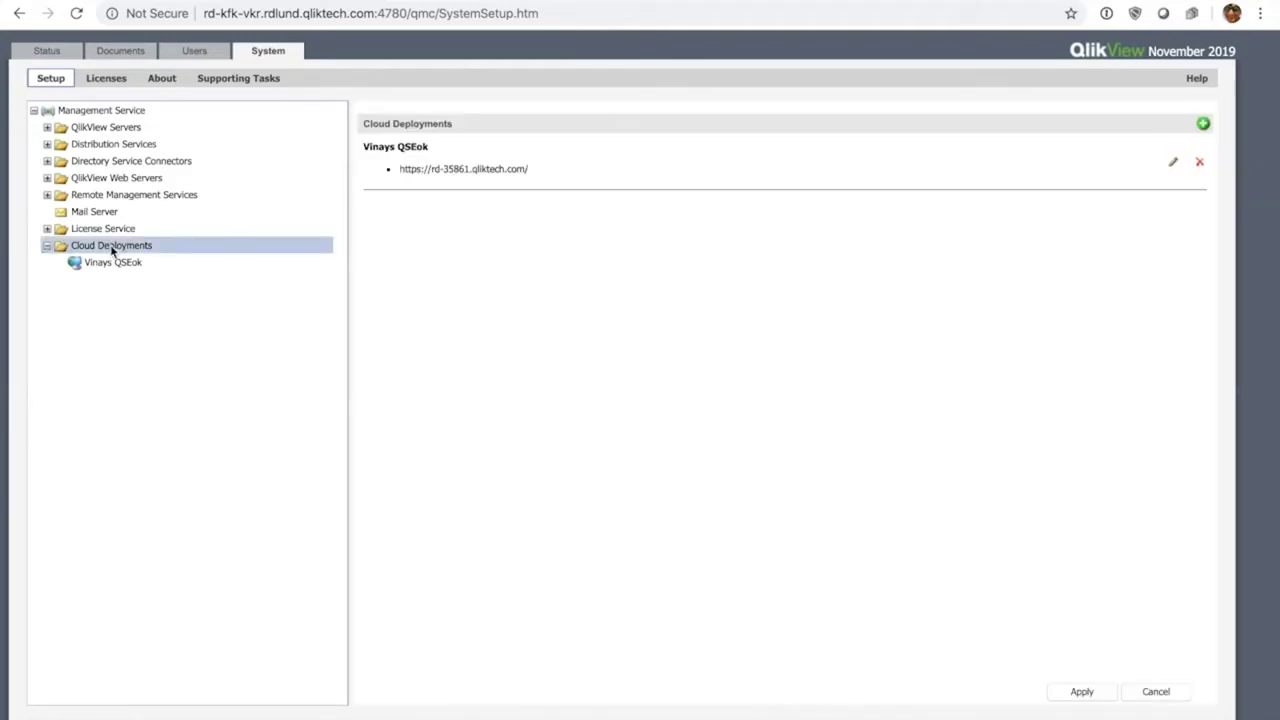
pyautogui.click(1204, 126)
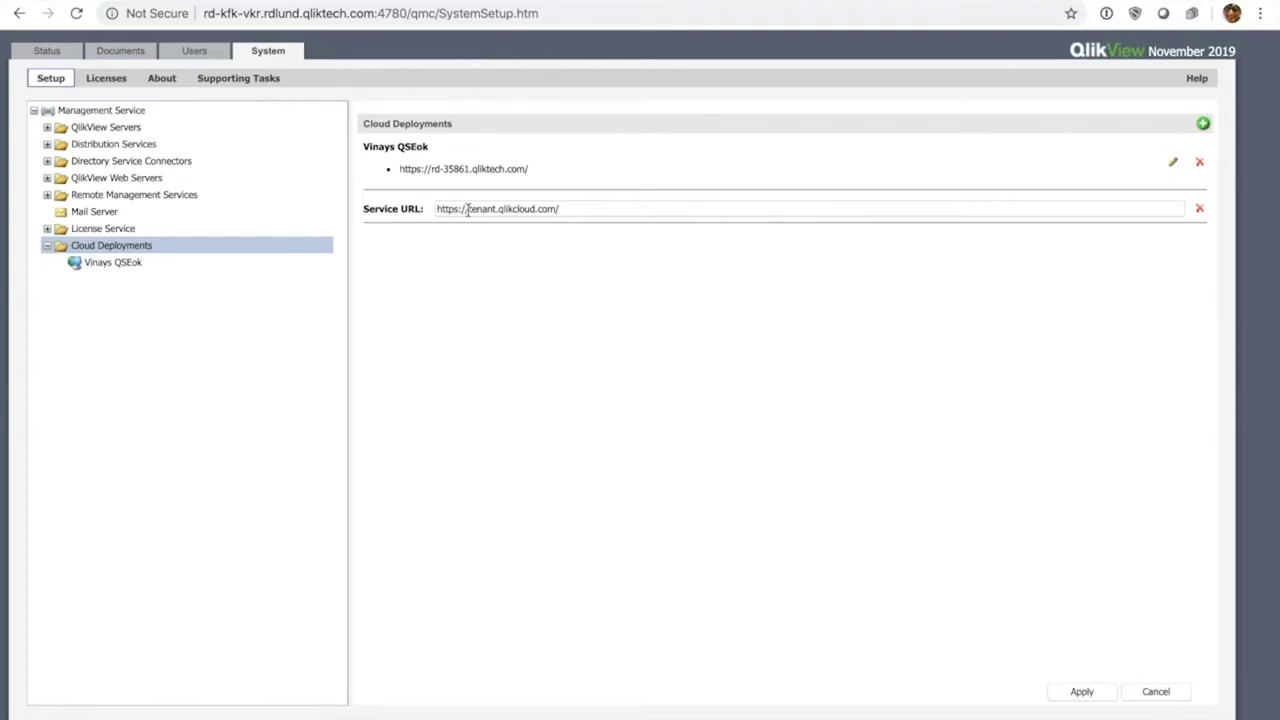
# - Copy the tenant URL from the Qlik Cloud hub's address bar and return to the QMC
pyautogui.hotkey('ctrl', 'Right')
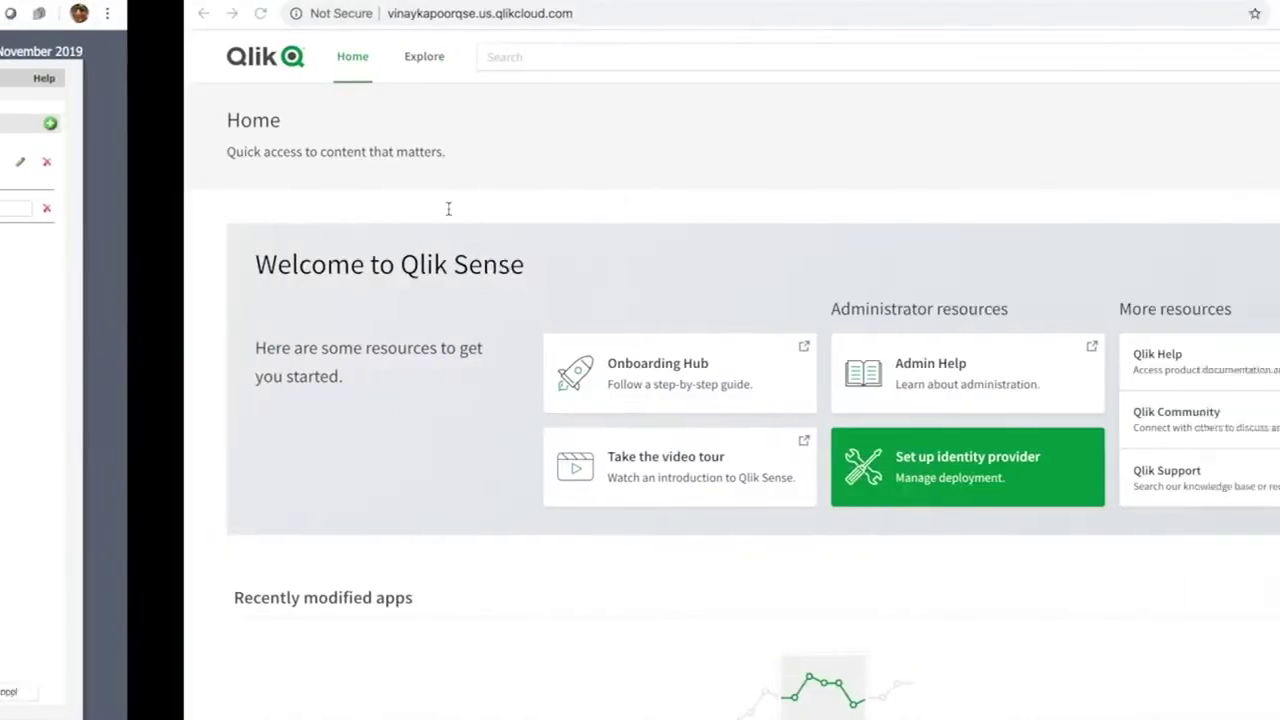
pyautogui.click(203, 12)
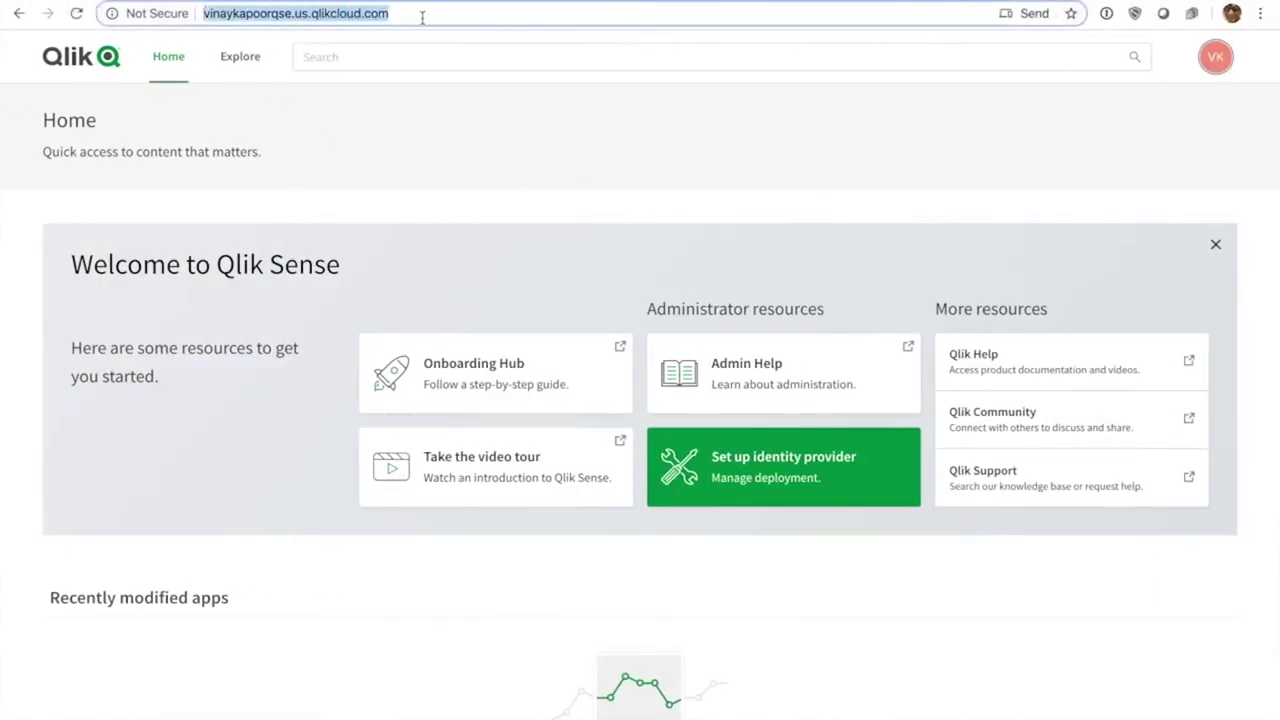
pyautogui.rightClick(341, 20)
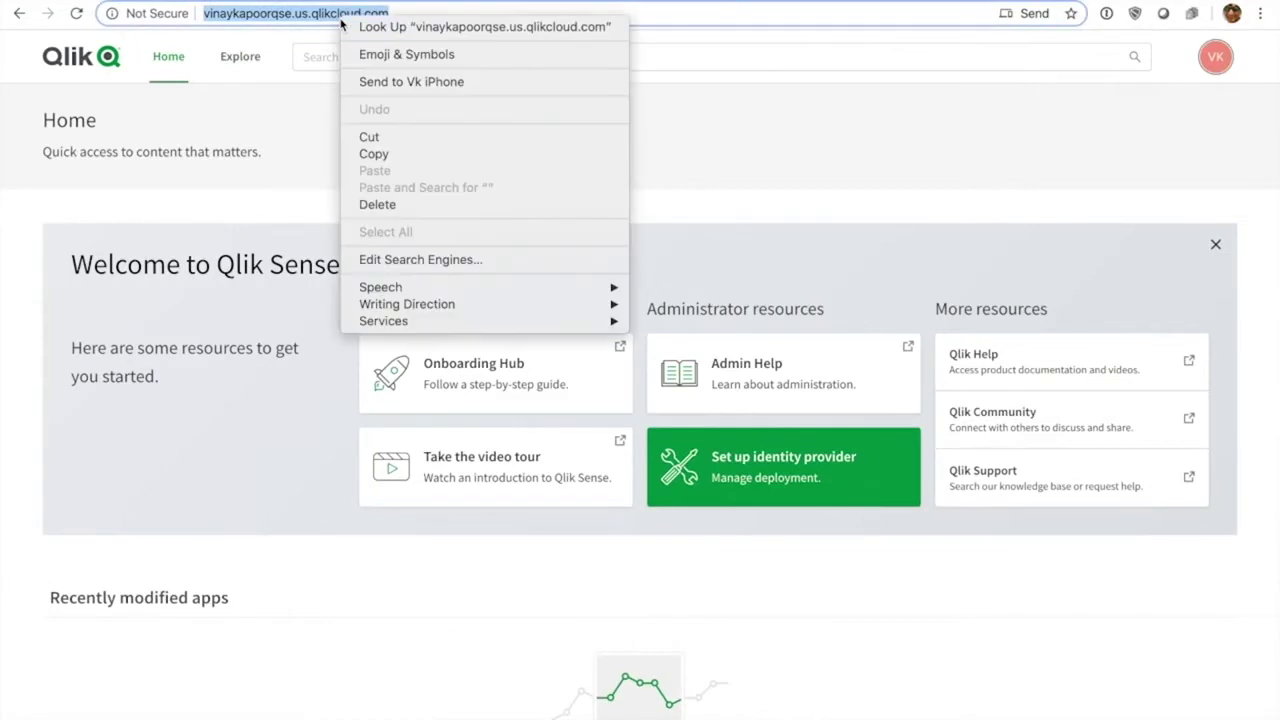
pyautogui.click(372, 154)
pyautogui.click(404, 12)
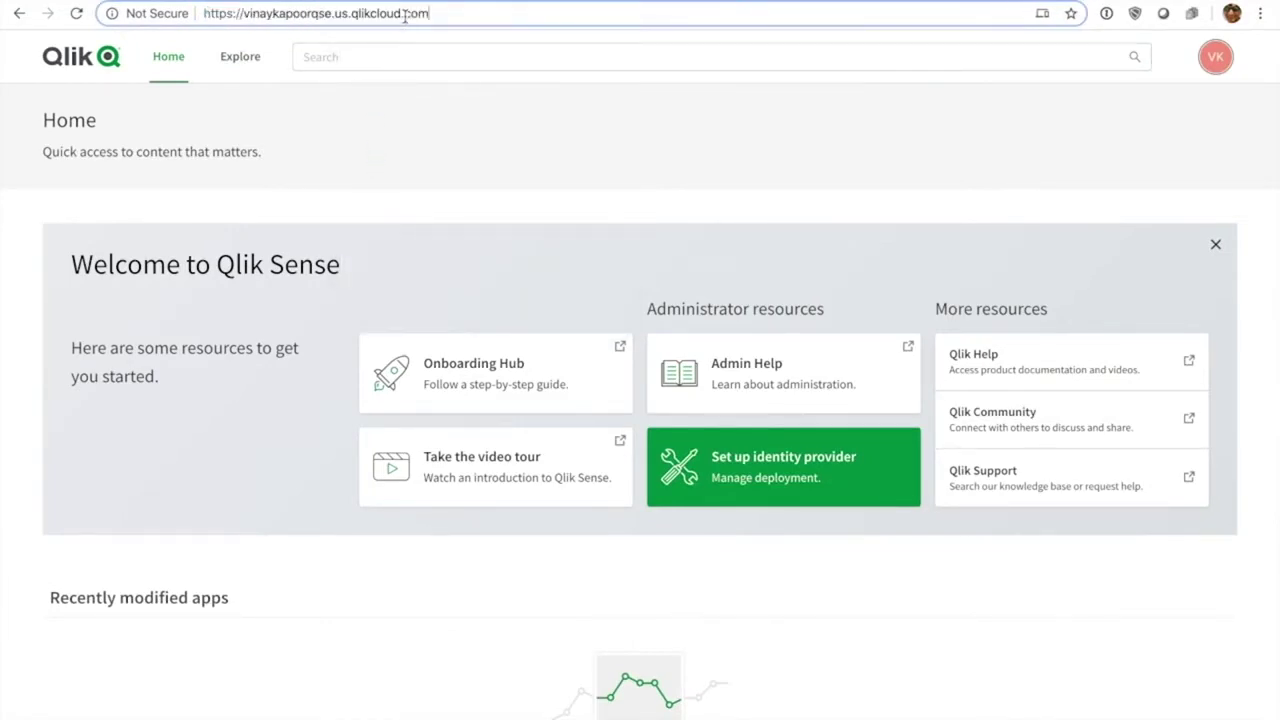
pyautogui.hotkey('ctrl', 'Left')
pyautogui.moveTo(560, 209); pyautogui.dragTo(469, 209)
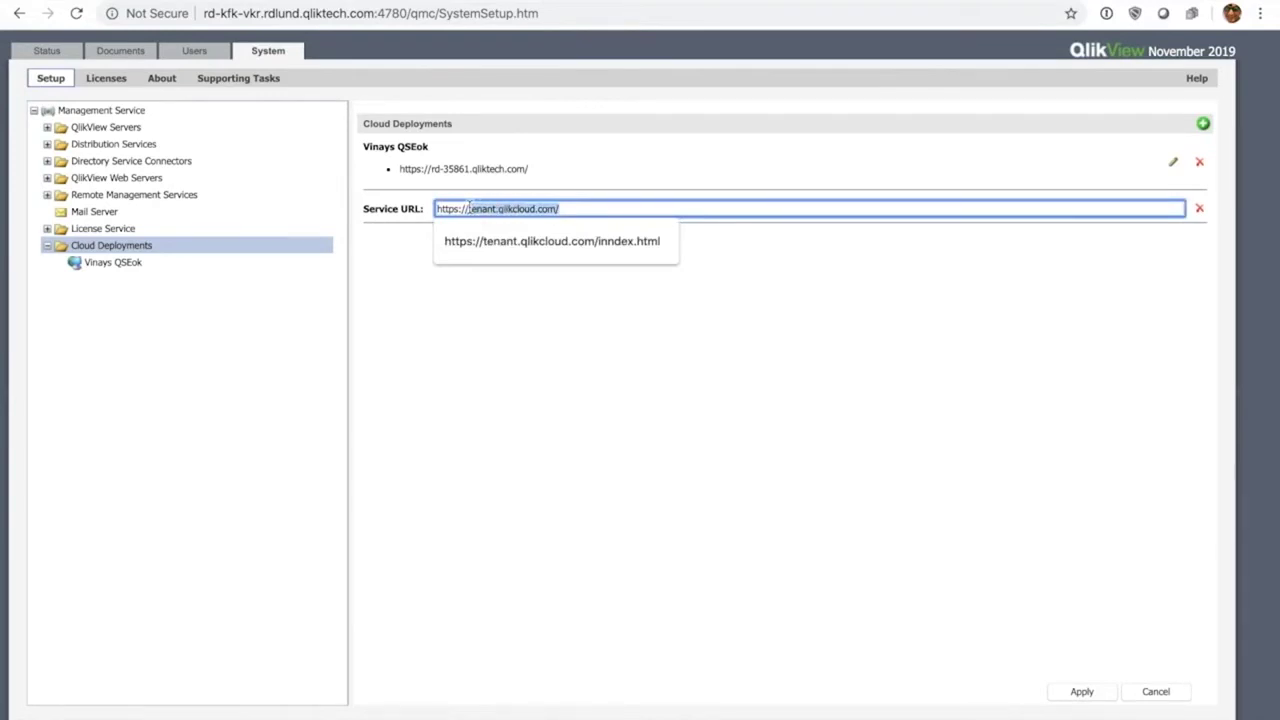
pyautogui.press('super+v')
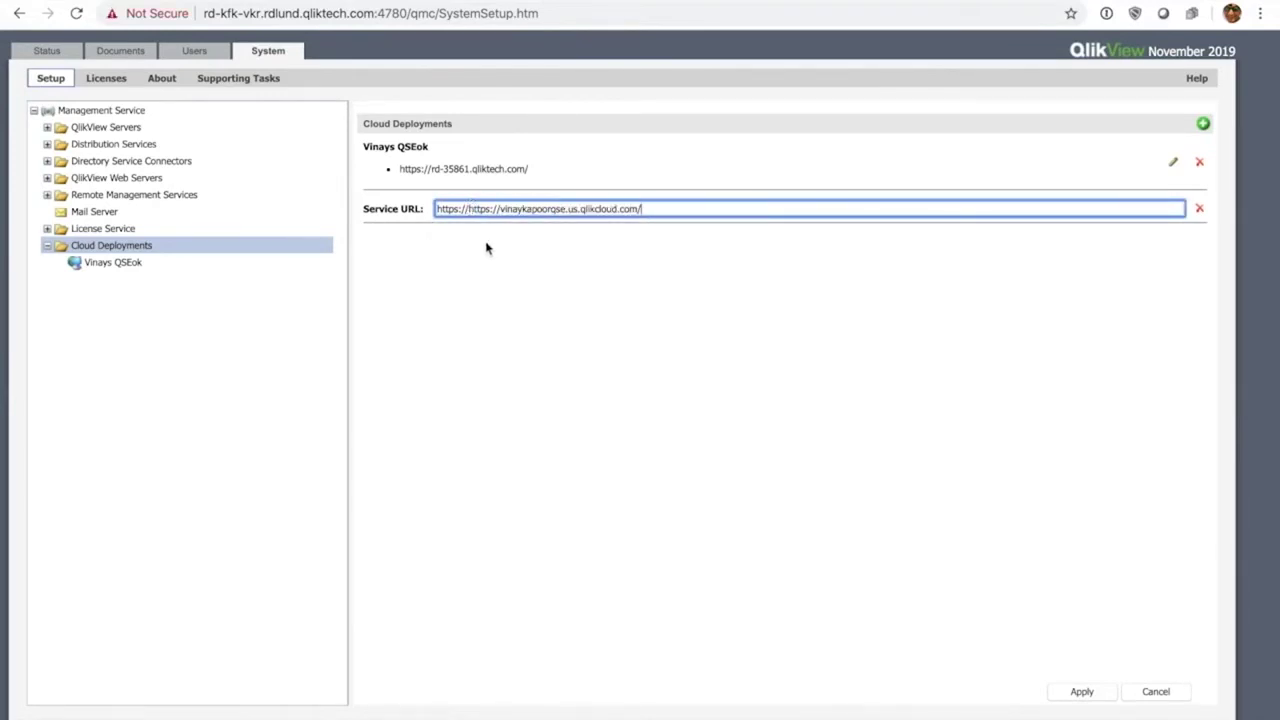
pyautogui.moveTo(469, 210); pyautogui.dragTo(434, 208)
pyautogui.press('BackSpace')
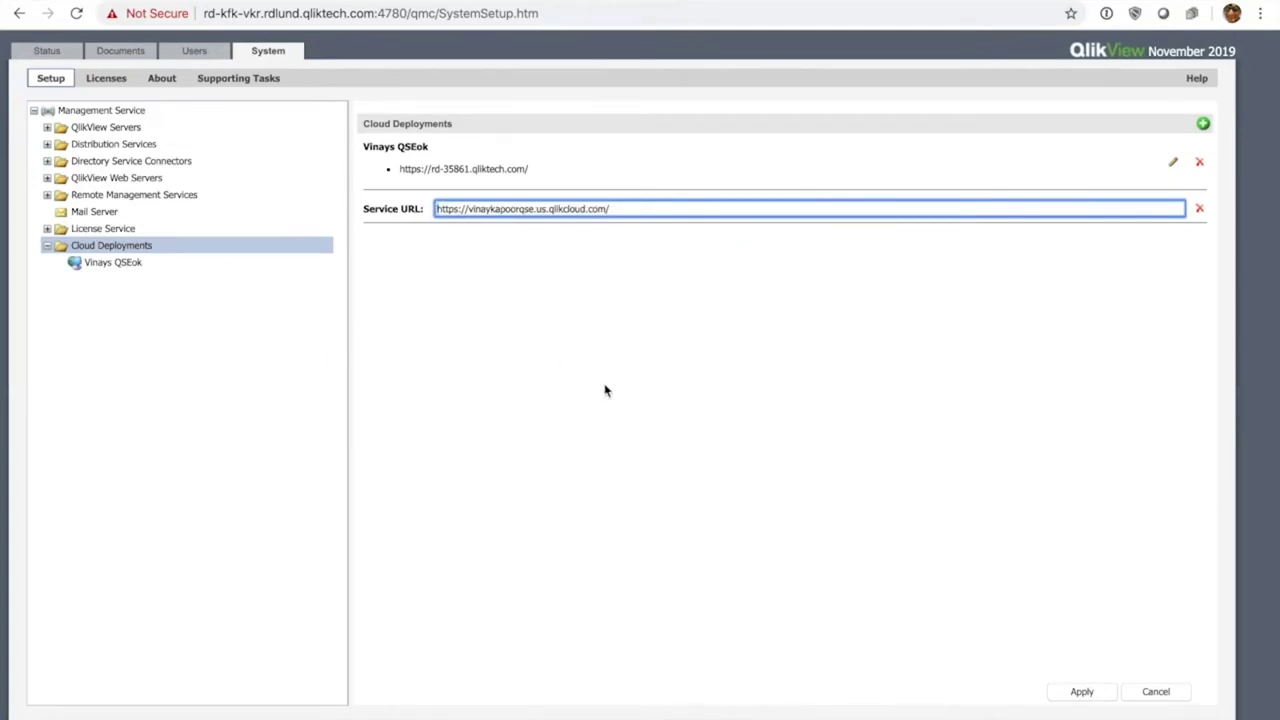
pyautogui.click(1082, 694)
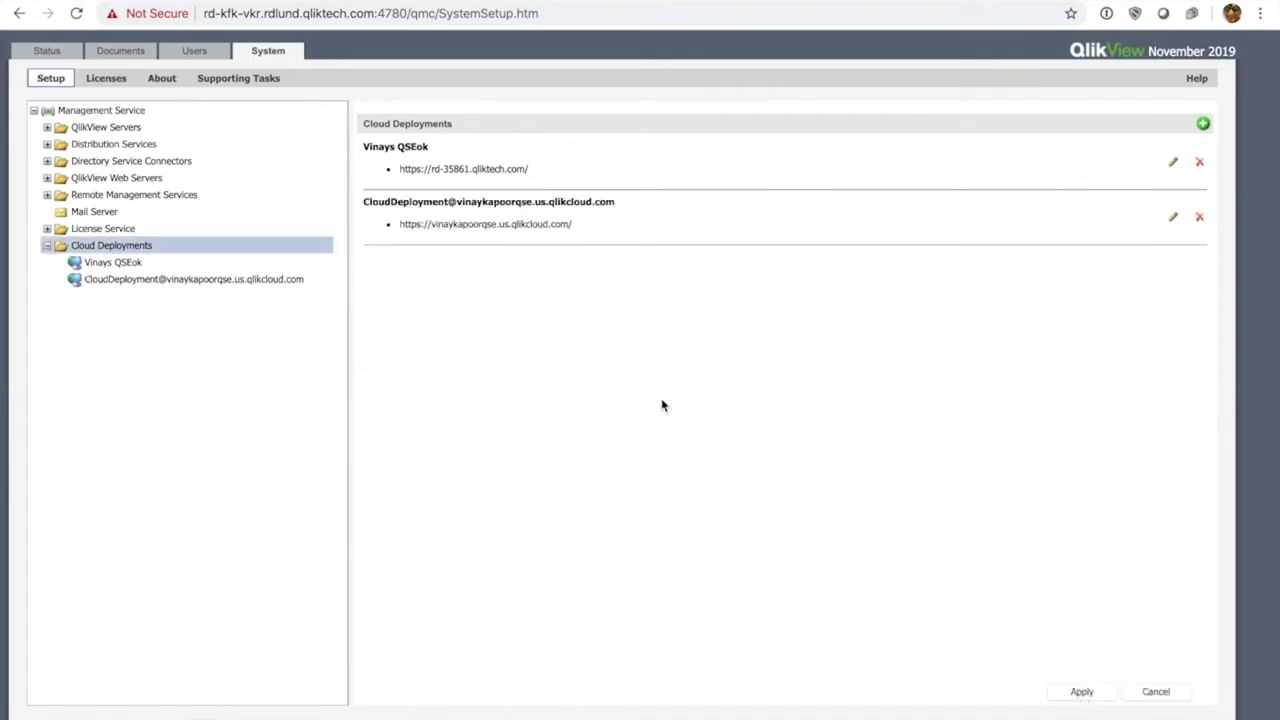
pyautogui.click(151, 283)
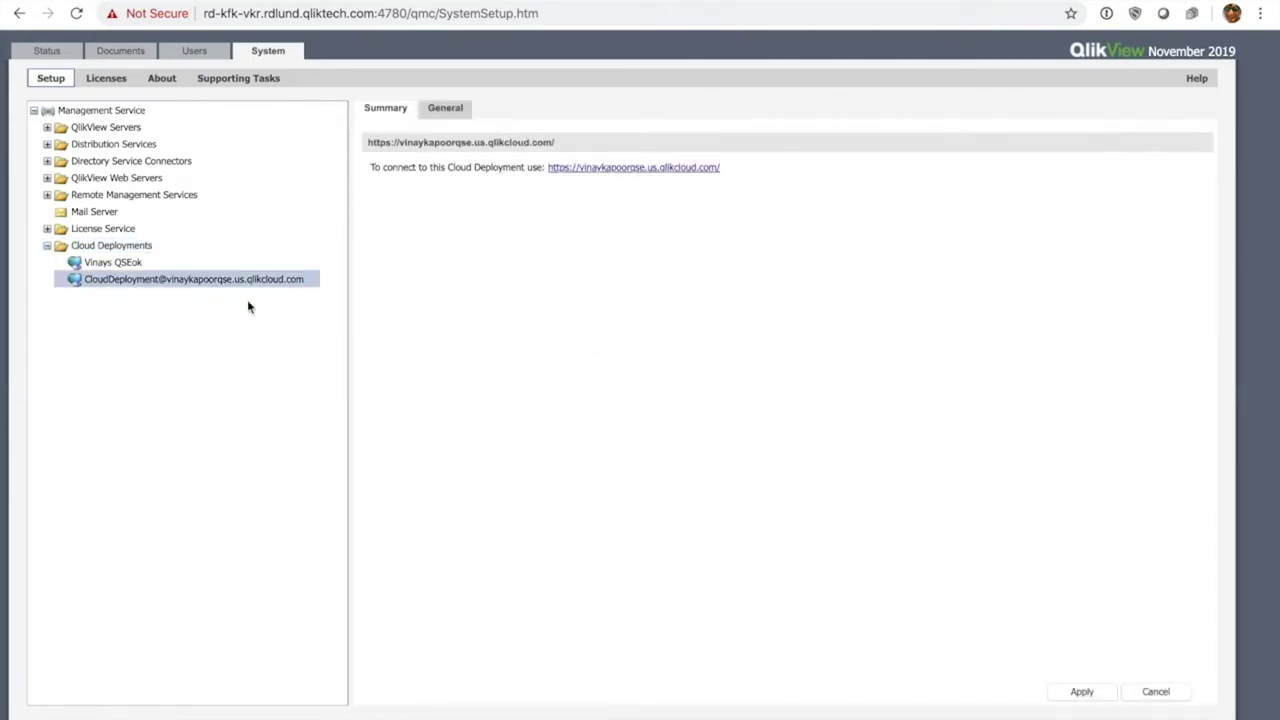
# - Generate the deployment's issuer configuration on the General tab, copy it, and apply
pyautogui.click(440, 116)
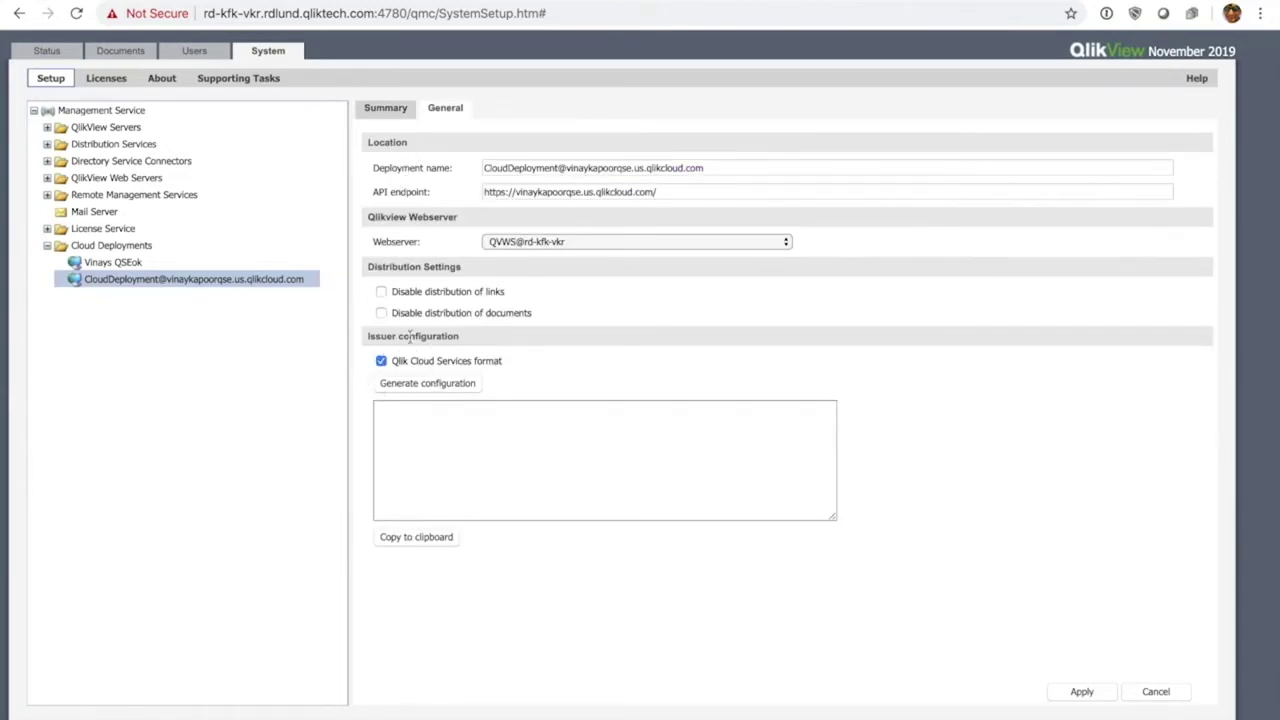
pyautogui.click(428, 393)
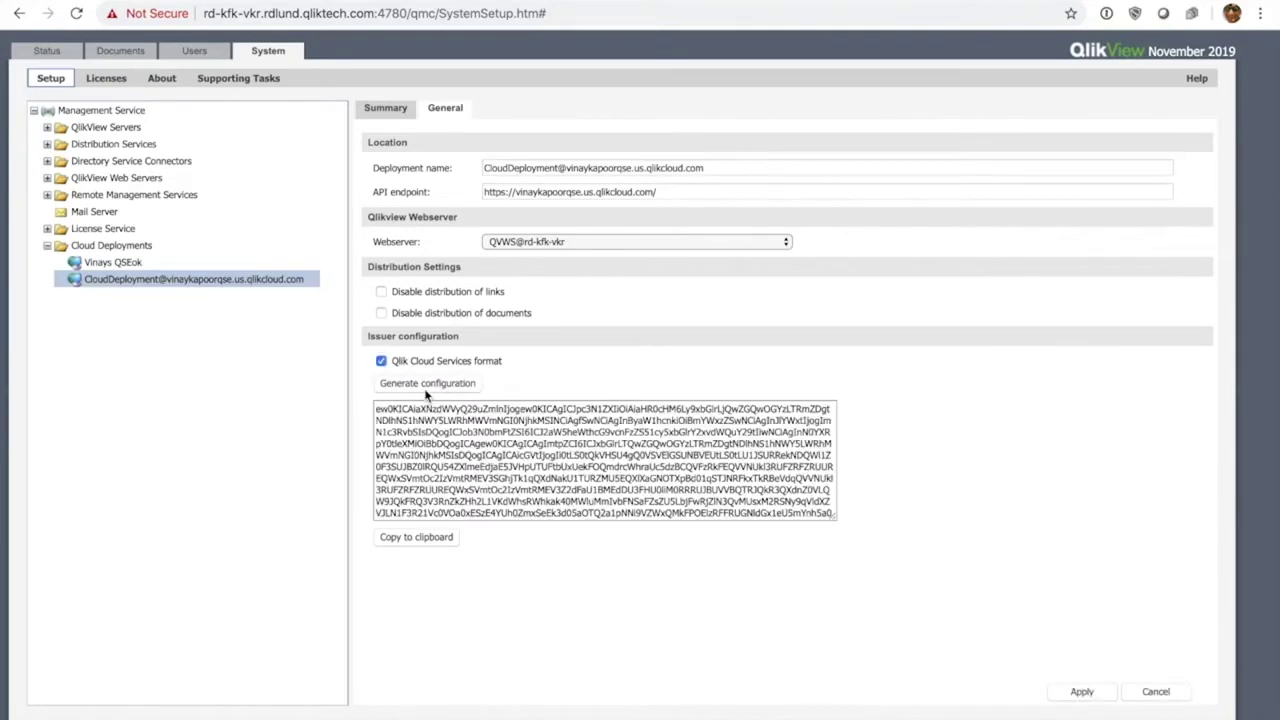
pyautogui.click(400, 540)
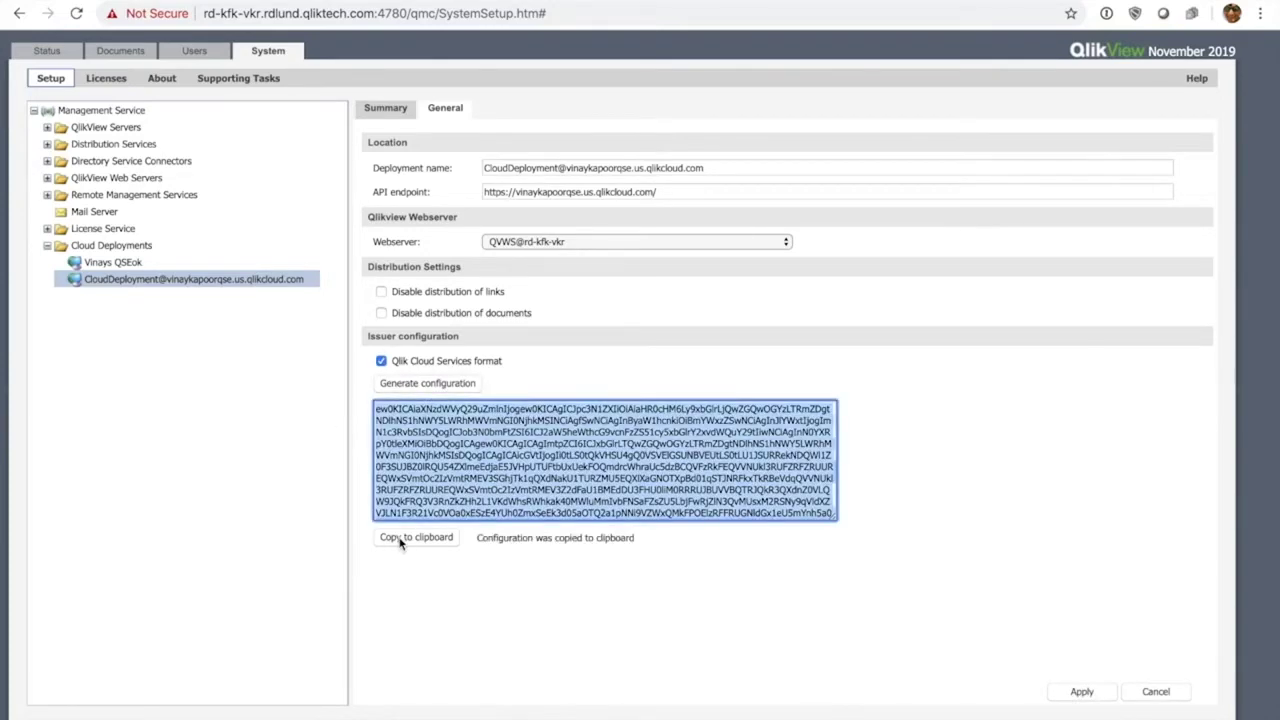
pyautogui.click(1085, 691)
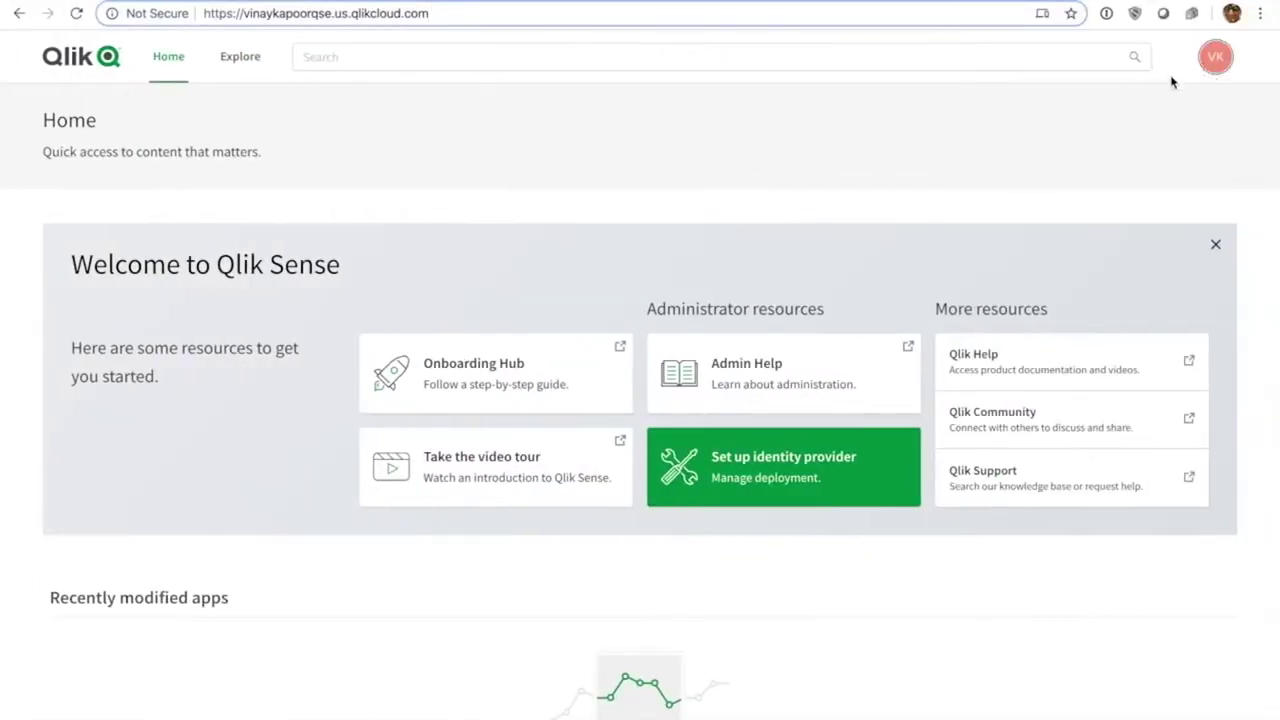
# - Go to Administration > Identity provider in Qlik Cloud and start a new provider configuration
pyautogui.click(1220, 58)
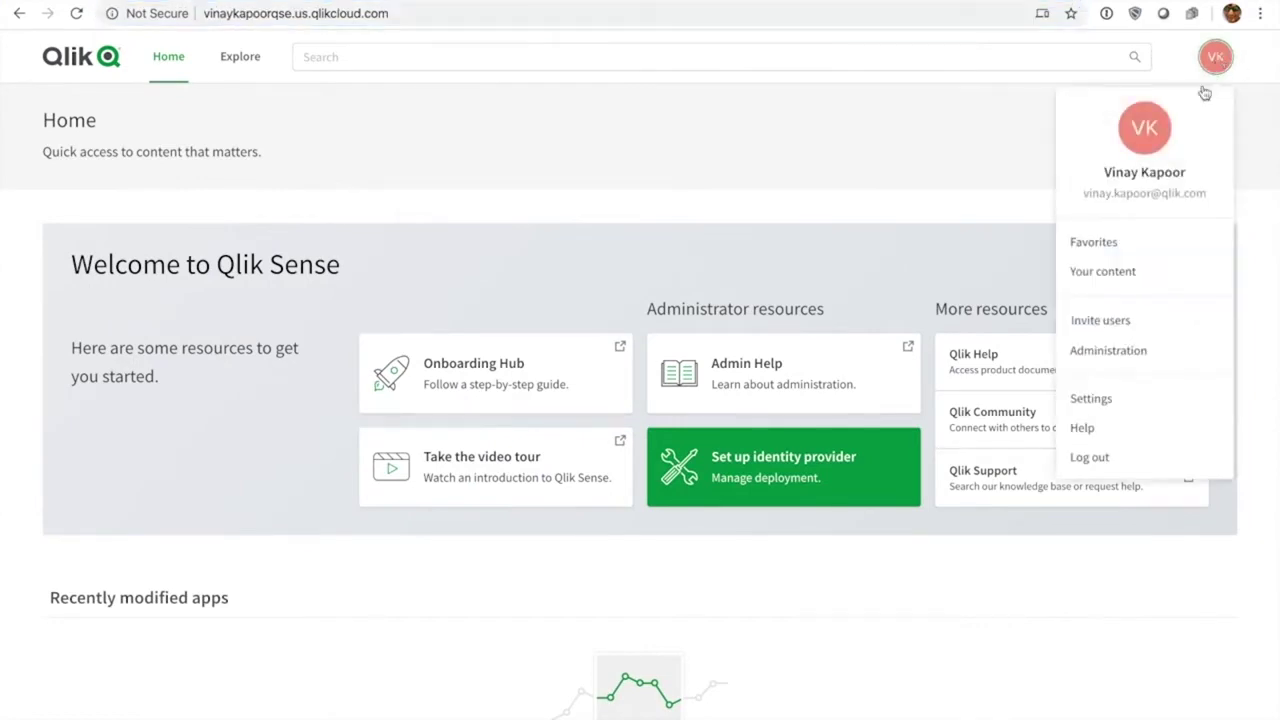
pyautogui.click(1107, 351)
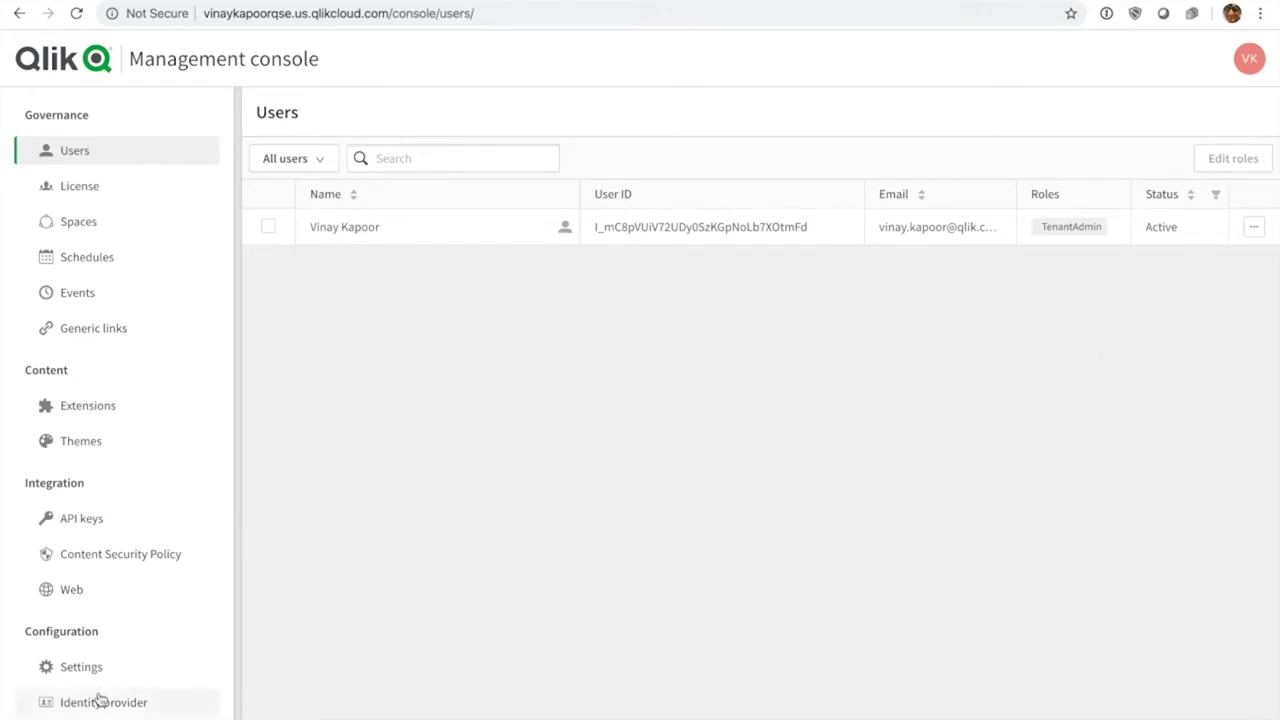
pyautogui.click(67, 703)
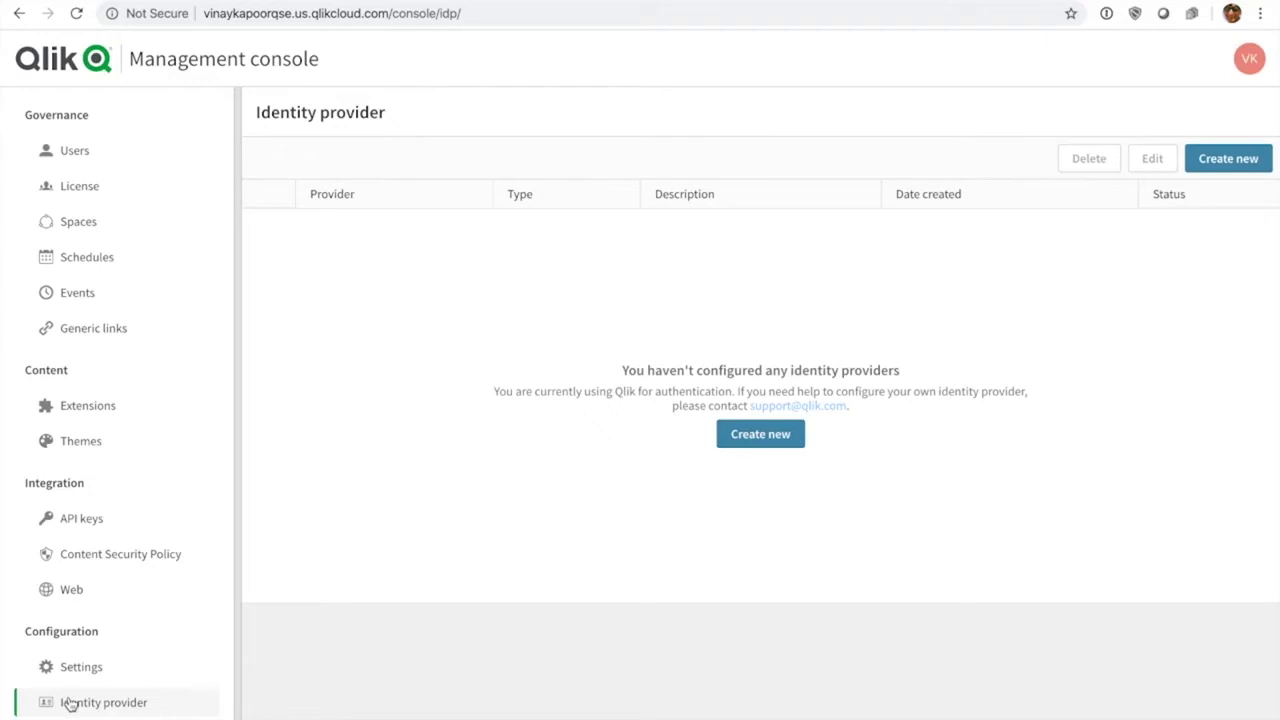
pyautogui.click(758, 440)
# - Set the identity provider type to Multi-cloud with description 'QlikView Windows Deployment'
pyautogui.click(904, 249)
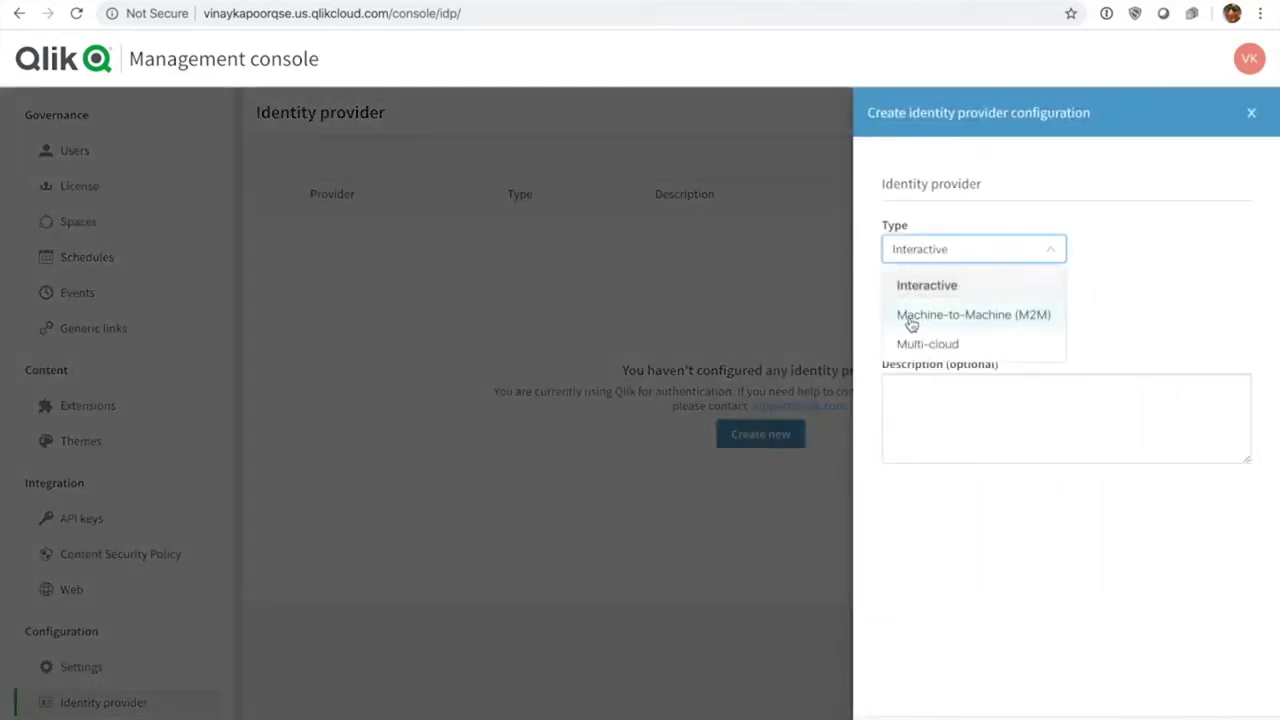
pyautogui.click(914, 343)
pyautogui.click(898, 394)
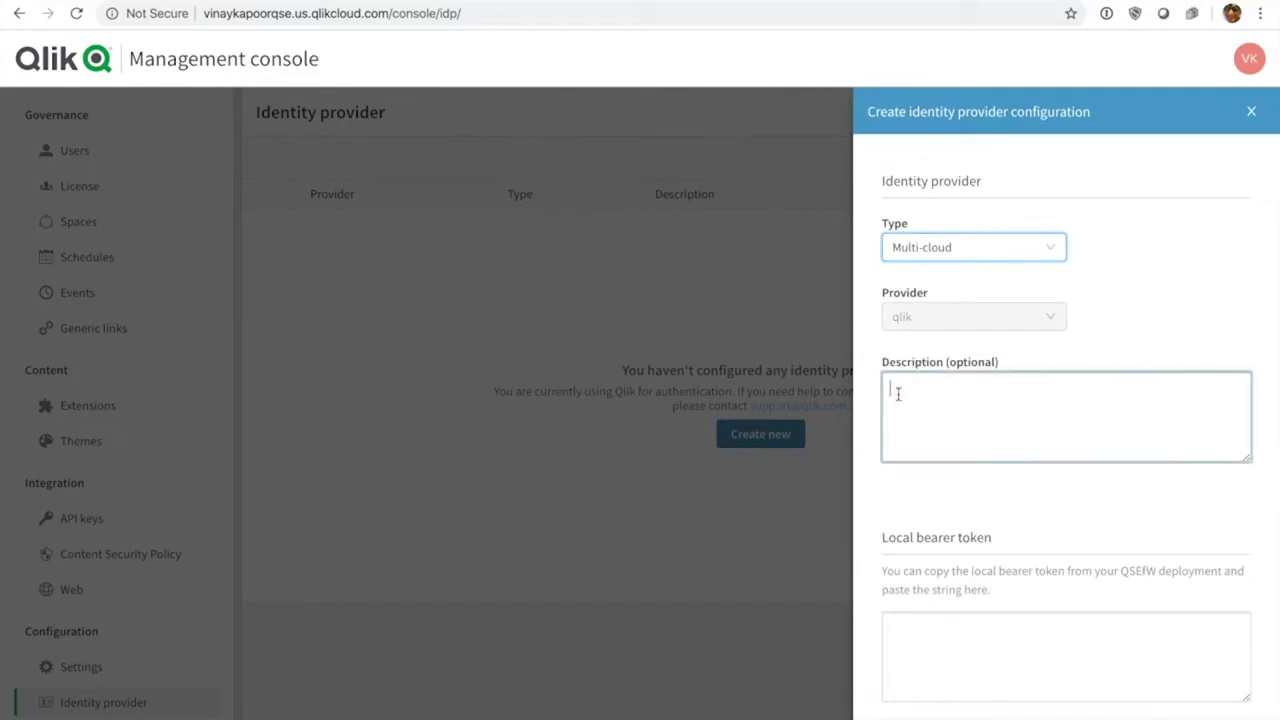
pyautogui.write('QlikVie')
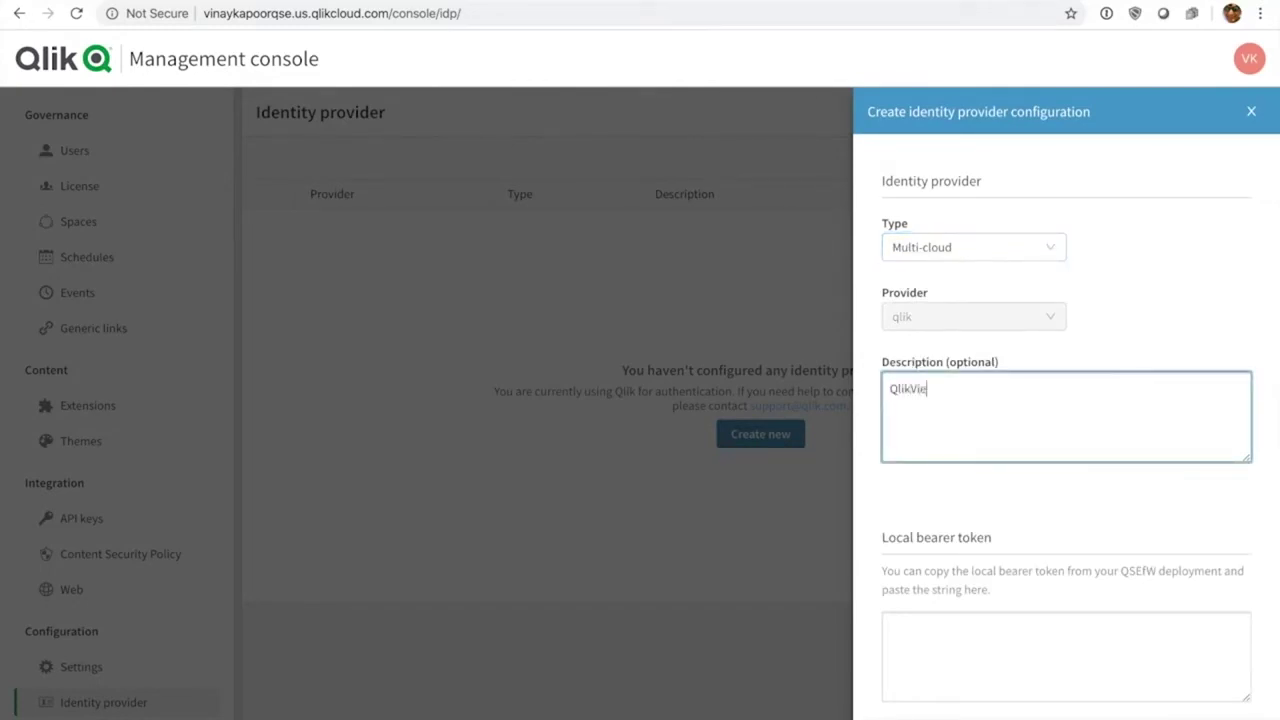
pyautogui.write('w Windows Deployment')
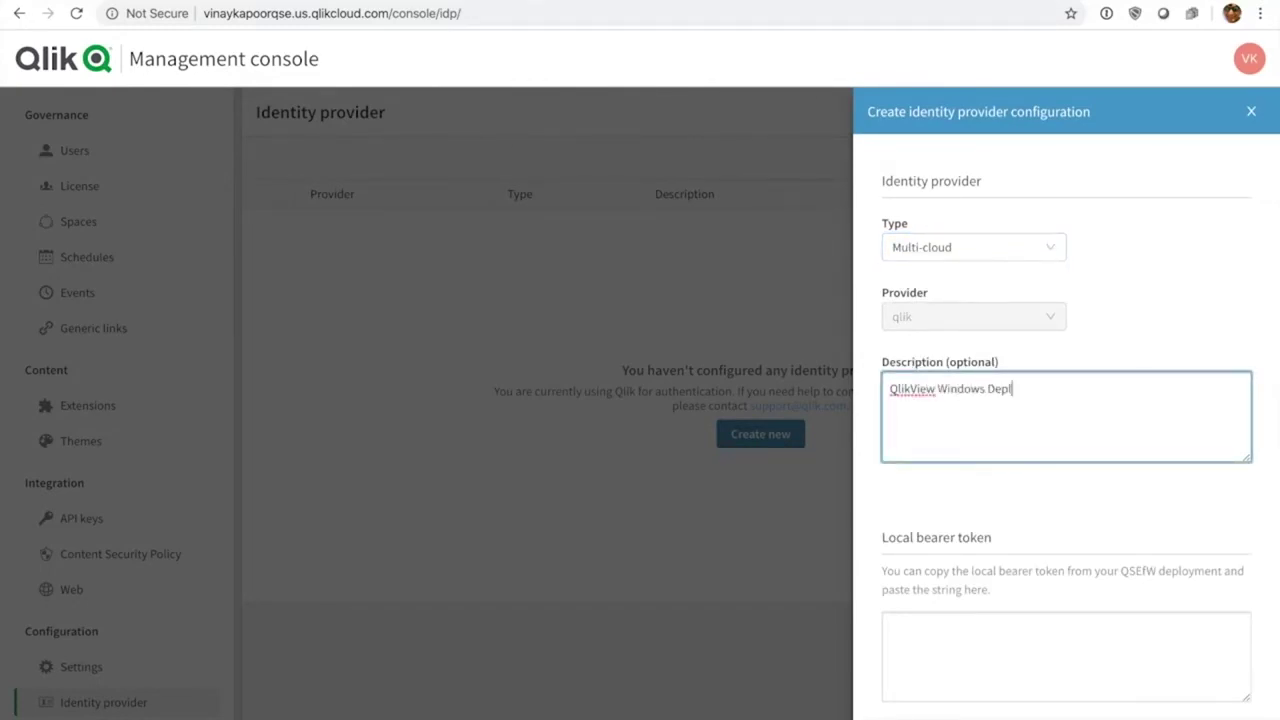
# - Paste the local bearer token, create the identity provider, and list the spaces
pyautogui.click(913, 624)
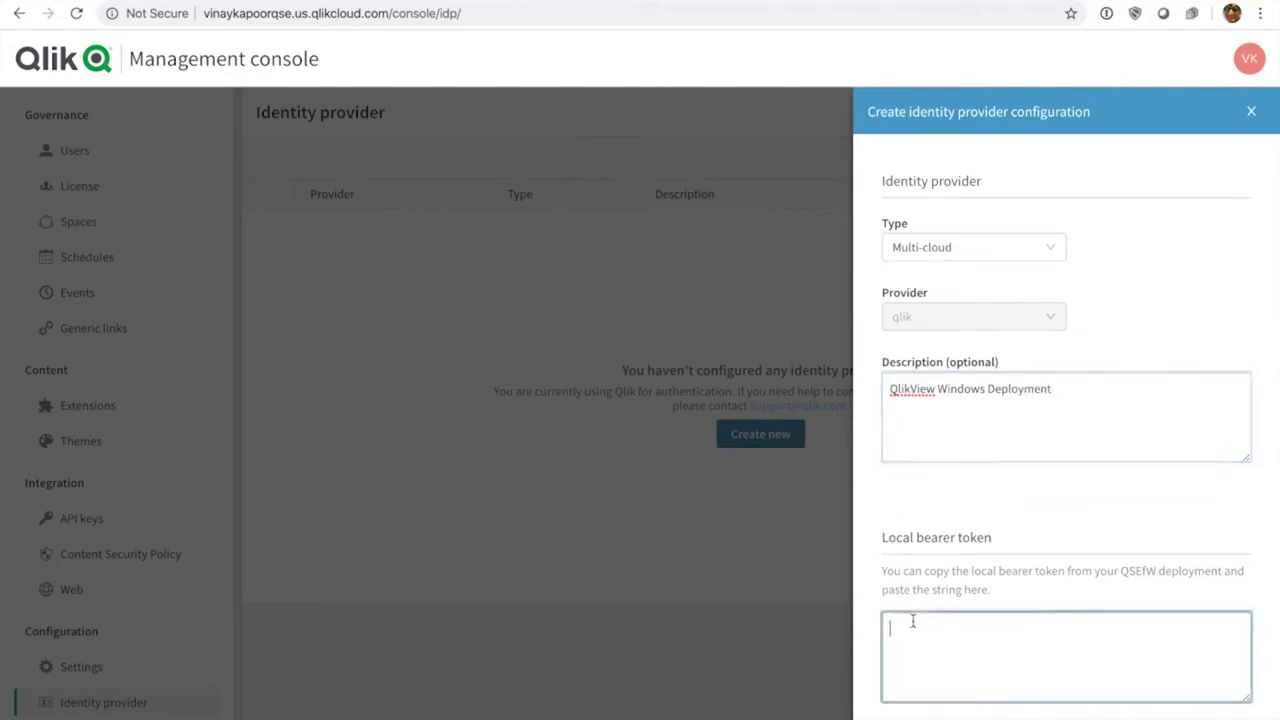
pyautogui.rightClick(913, 626)
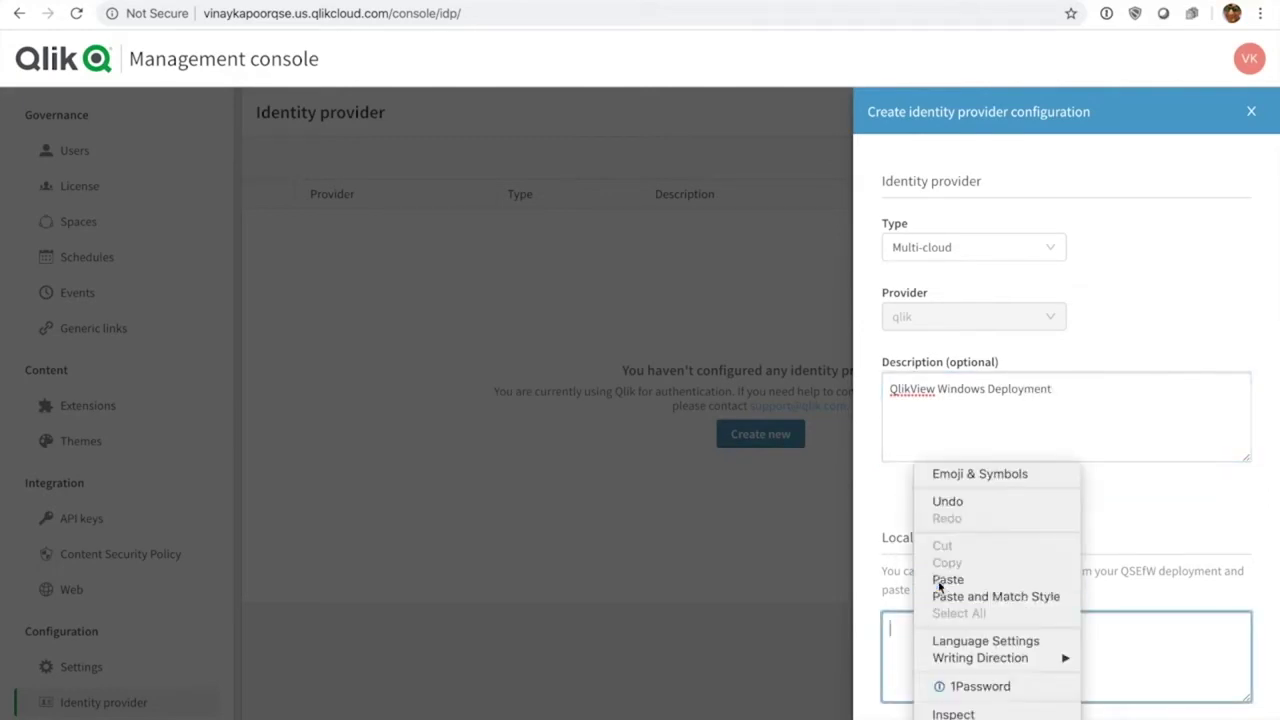
pyautogui.click(937, 580)
pyautogui.scroll(-5, 937, 580)
pyautogui.click(1200, 680)
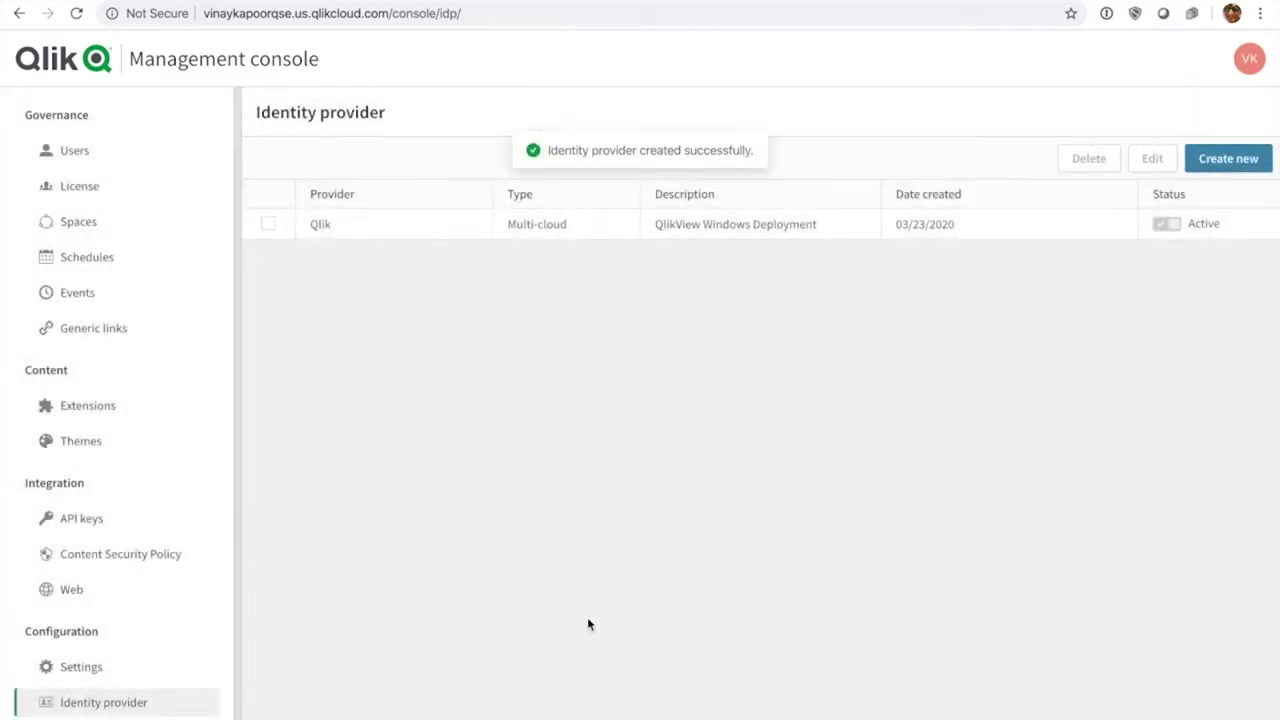
pyautogui.click(80, 223)
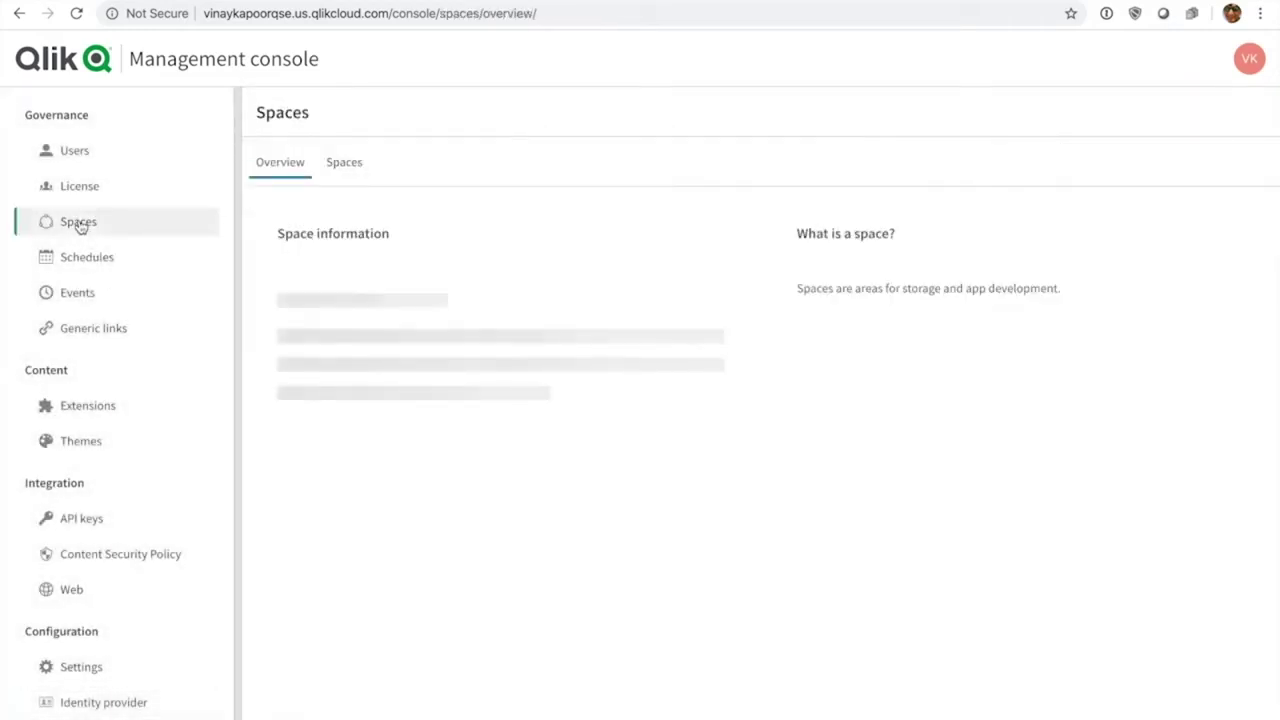
pyautogui.click(342, 161)
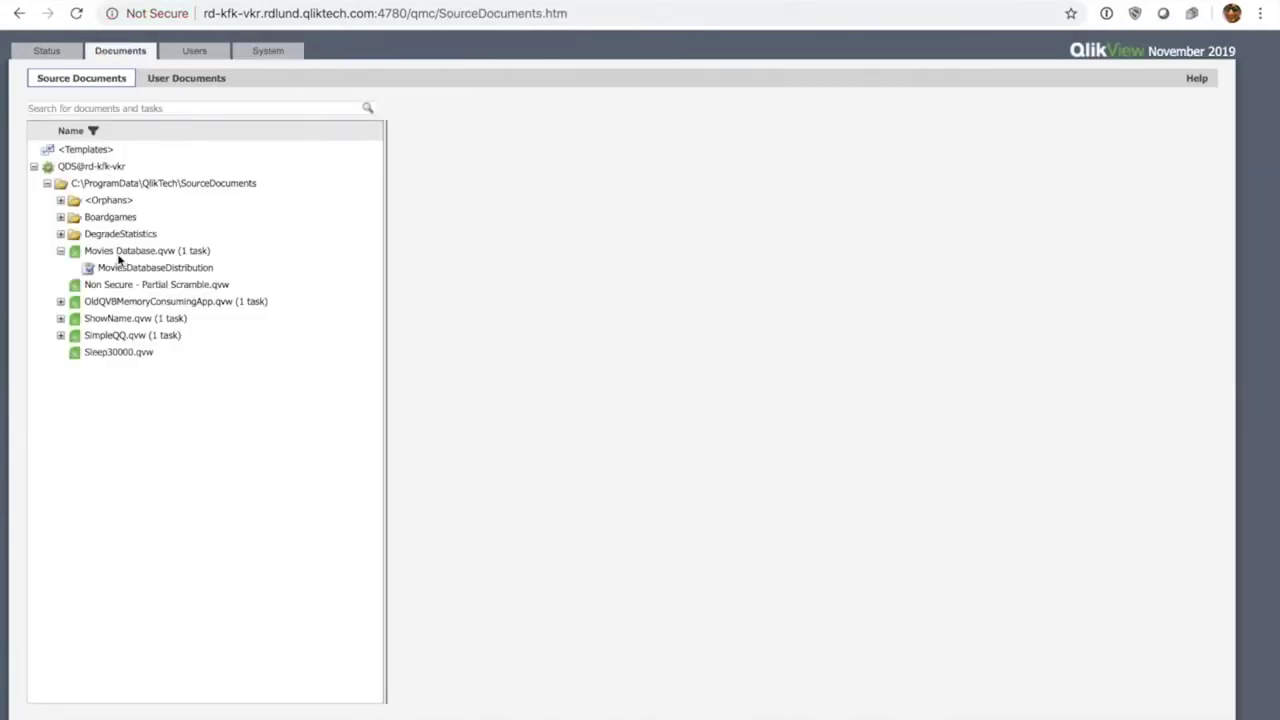
# - Add a Movies Database.qvw task 'DistrMoviesDb' described 'Distribute Movies Database to QSEoCS' and apply
pyautogui.click(117, 255)
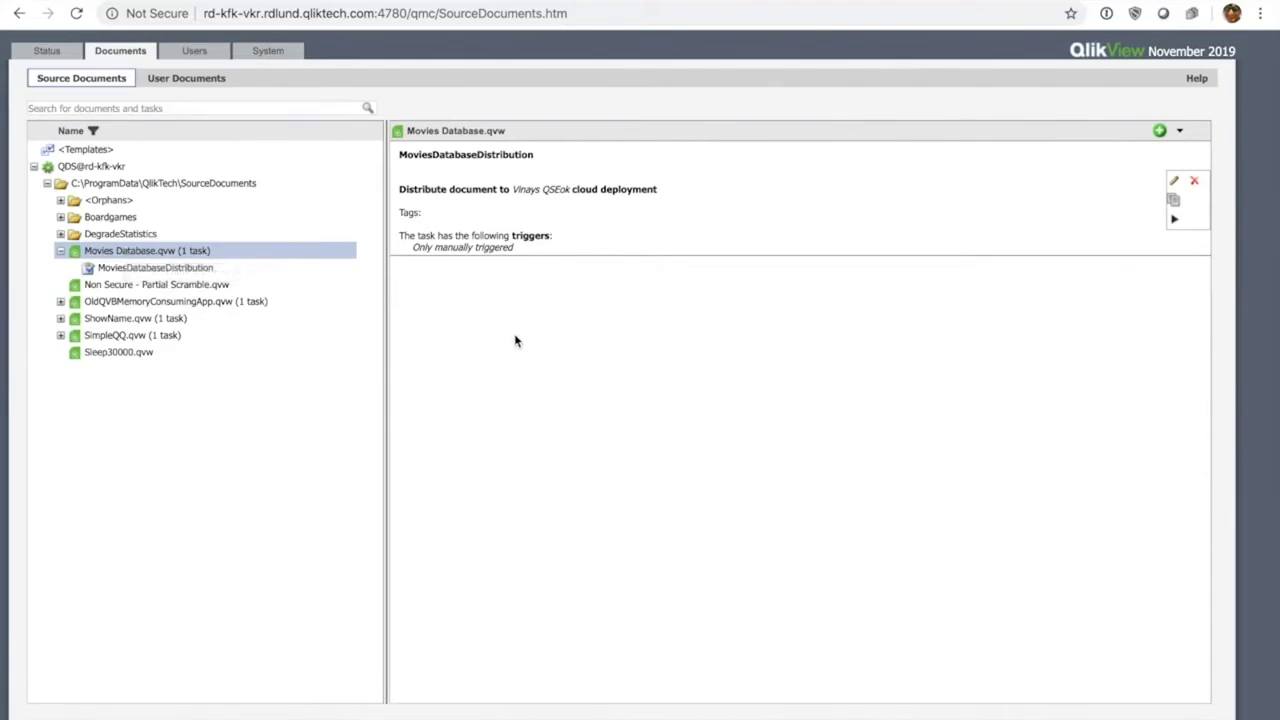
pyautogui.click(1160, 131)
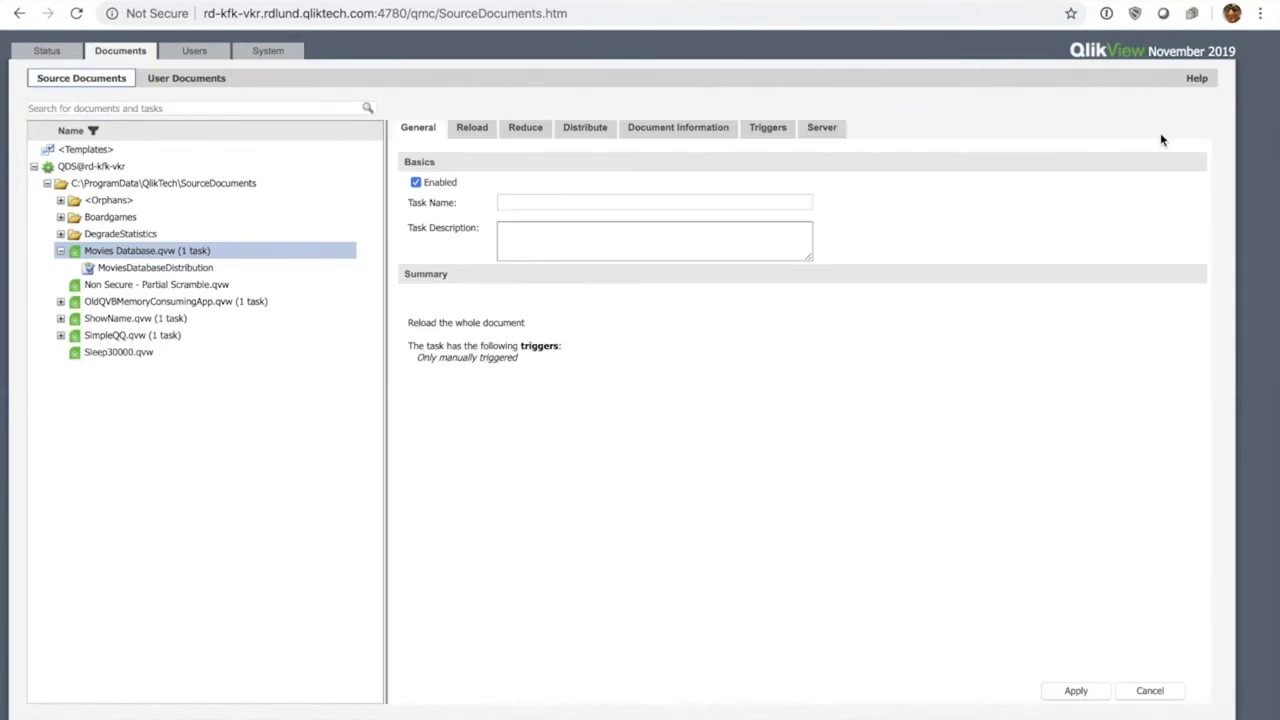
pyautogui.click(510, 202)
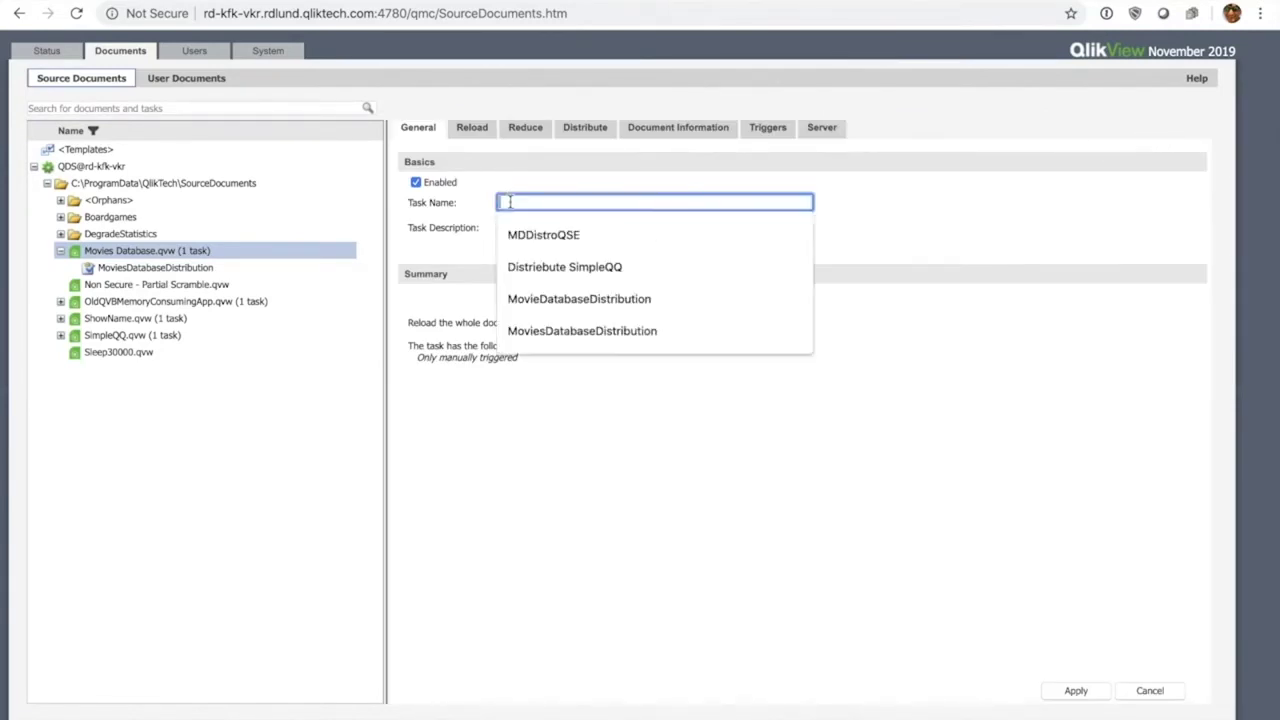
pyautogui.write('Distr')
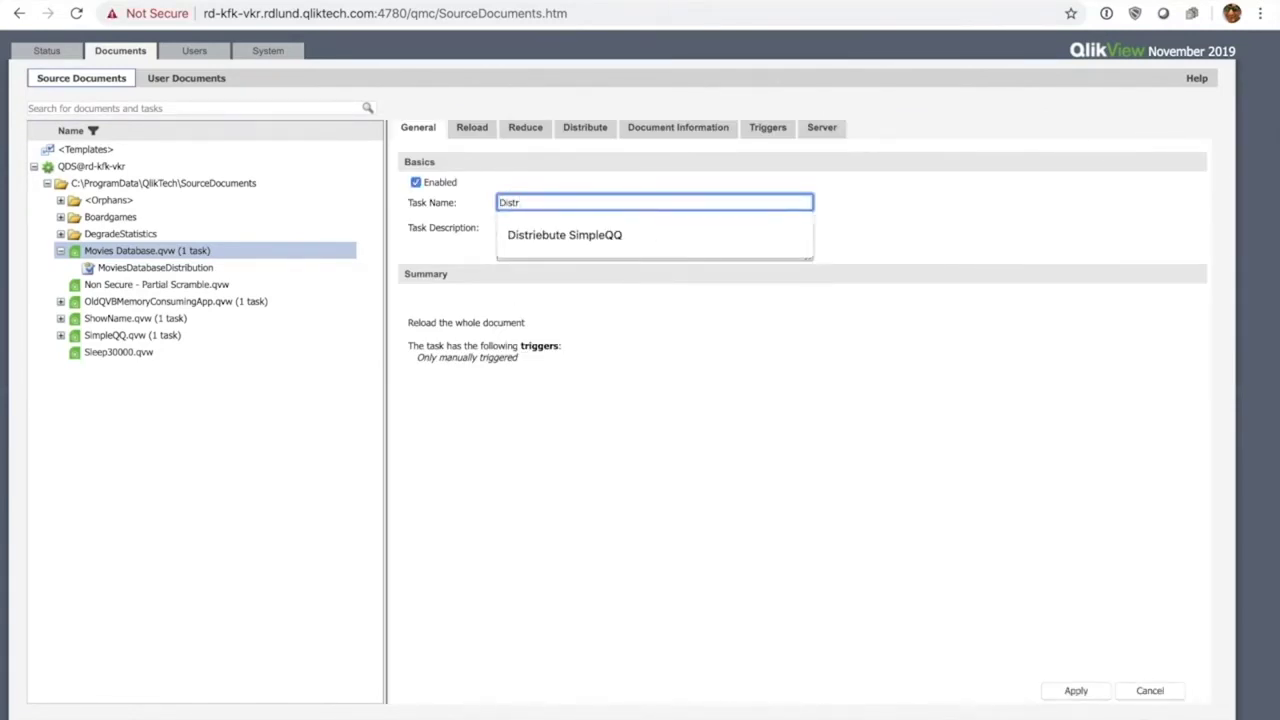
pyautogui.write('MoviesDb')
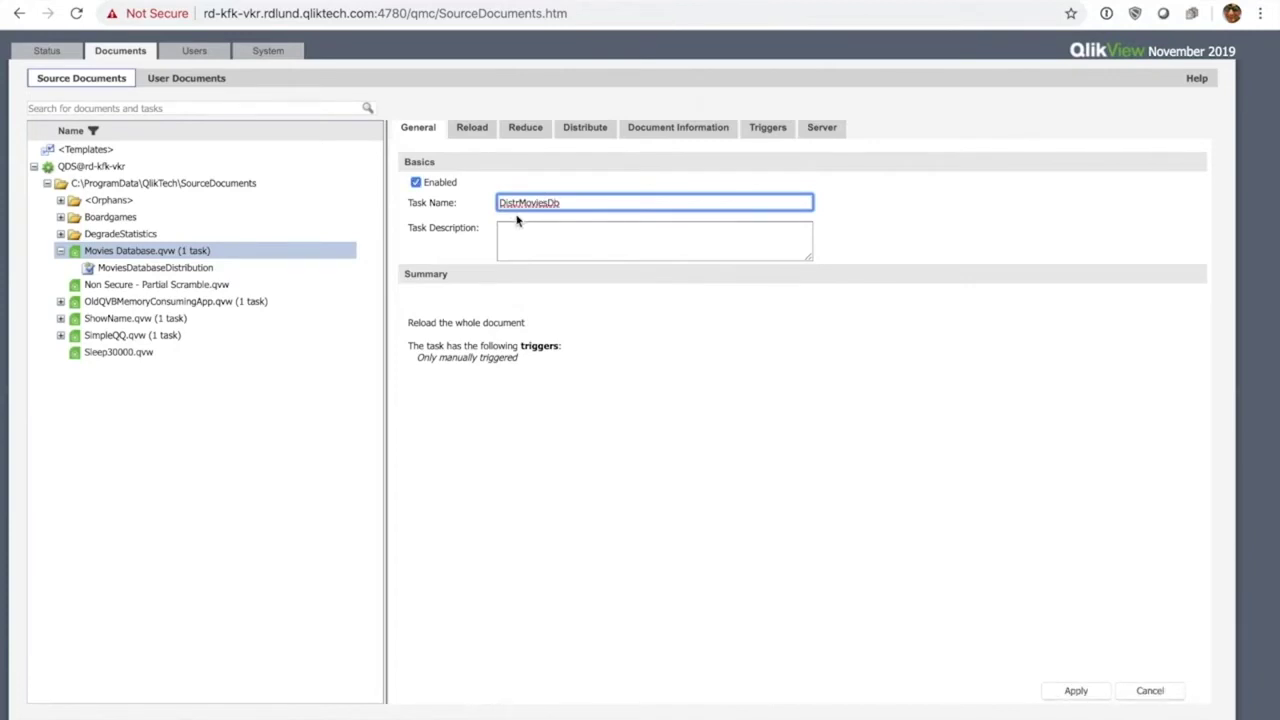
pyautogui.click(523, 229)
pyautogui.write('Dist')
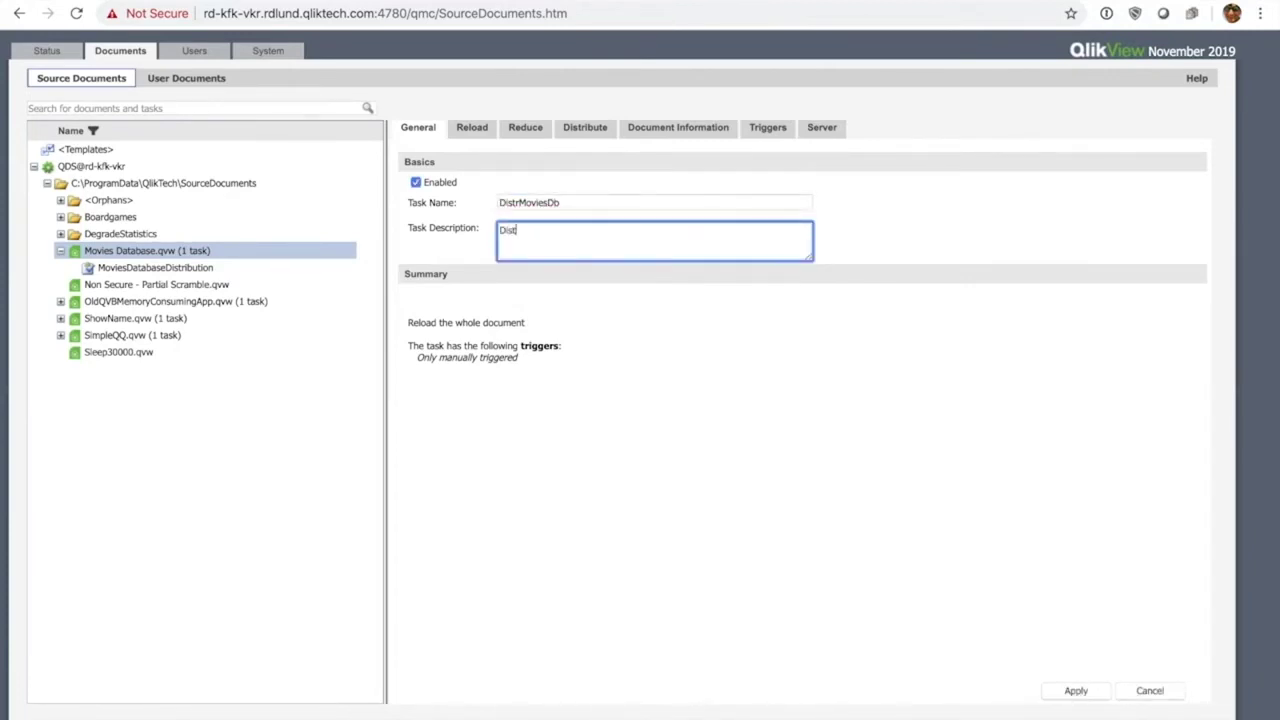
pyautogui.write('ribute Movies Database to QSEoCS')
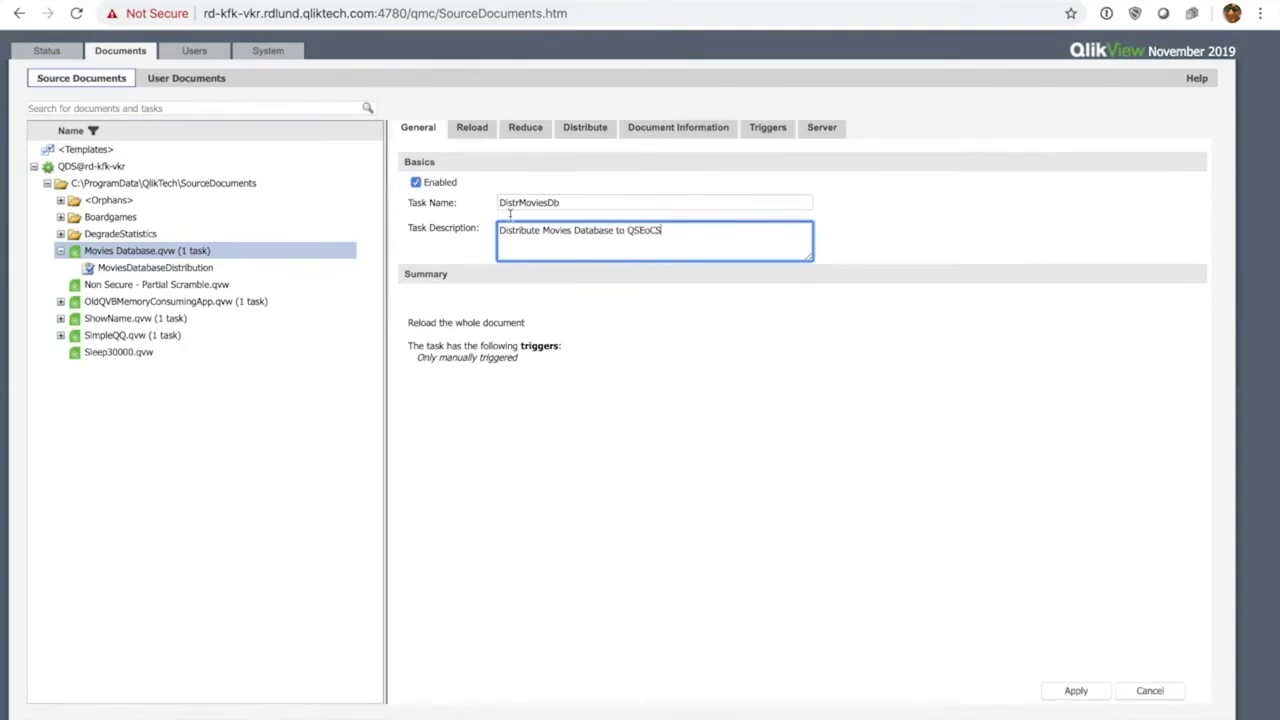
pyautogui.click(1076, 691)
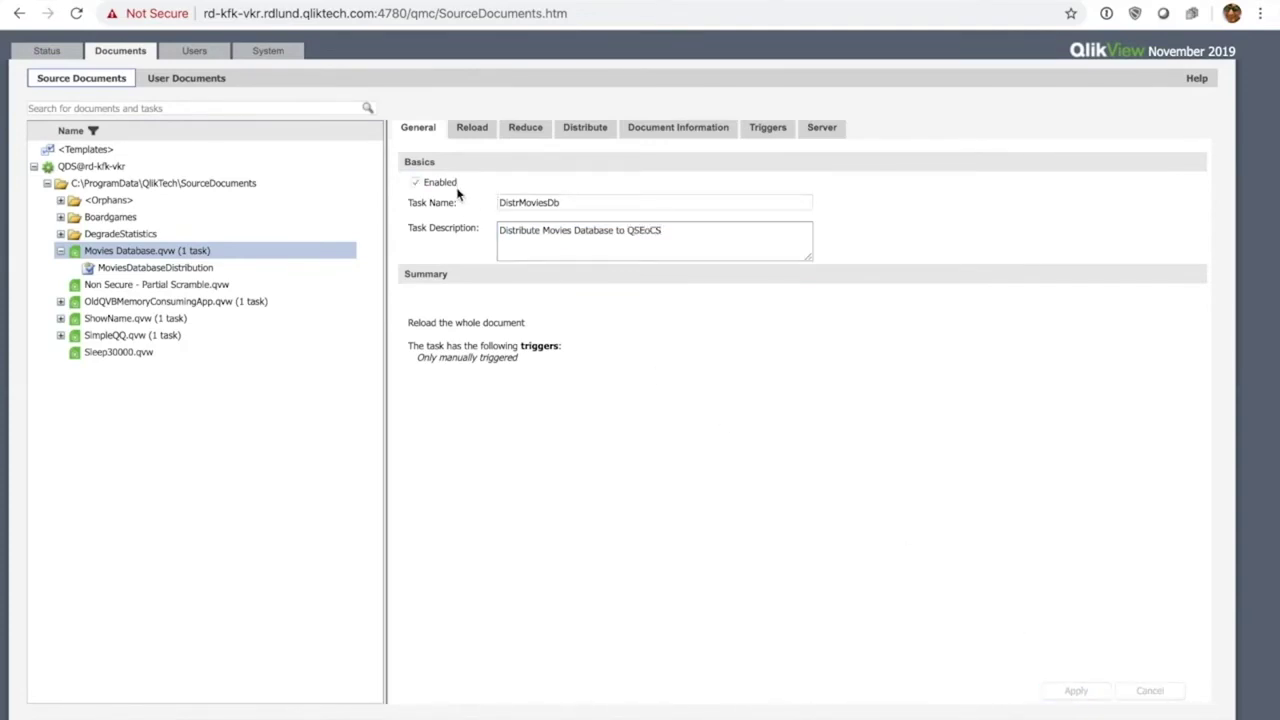
# - Move through the DistrMoviesDb task's Reload and Reduce tabs to its Distribute settings
pyautogui.click(478, 137)
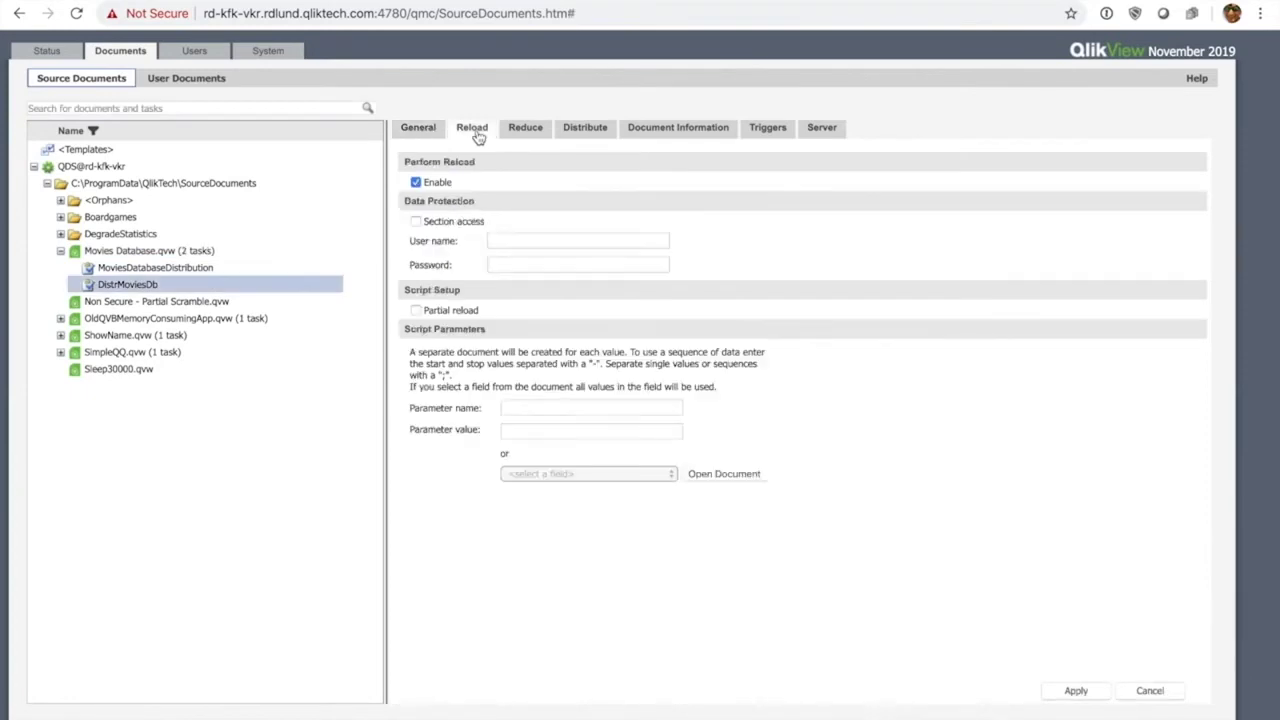
pyautogui.click(424, 182)
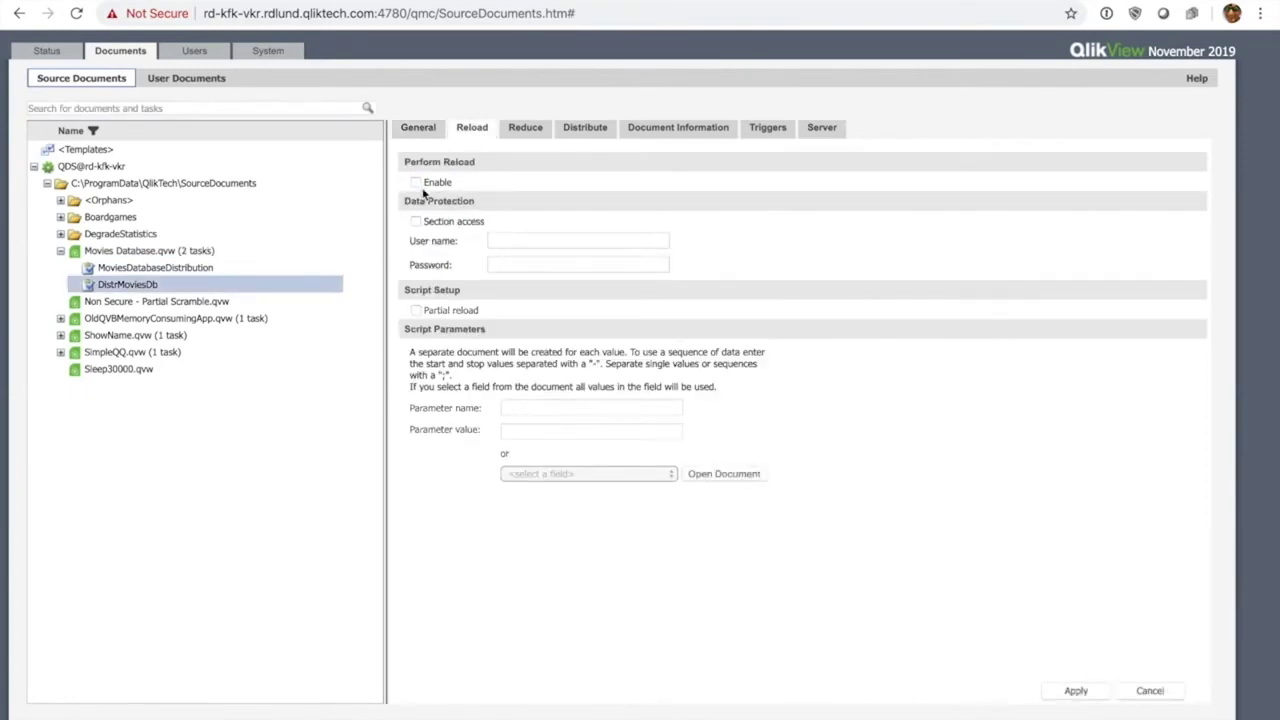
pyautogui.click(528, 130)
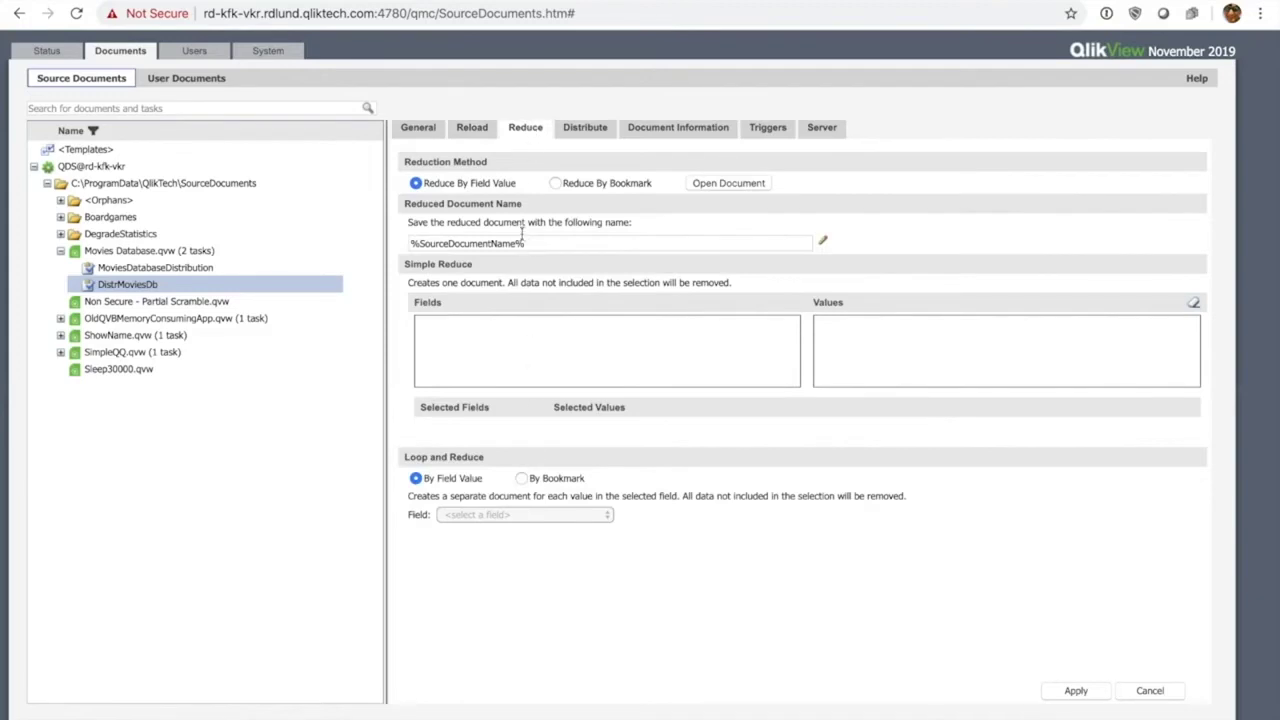
pyautogui.click(580, 132)
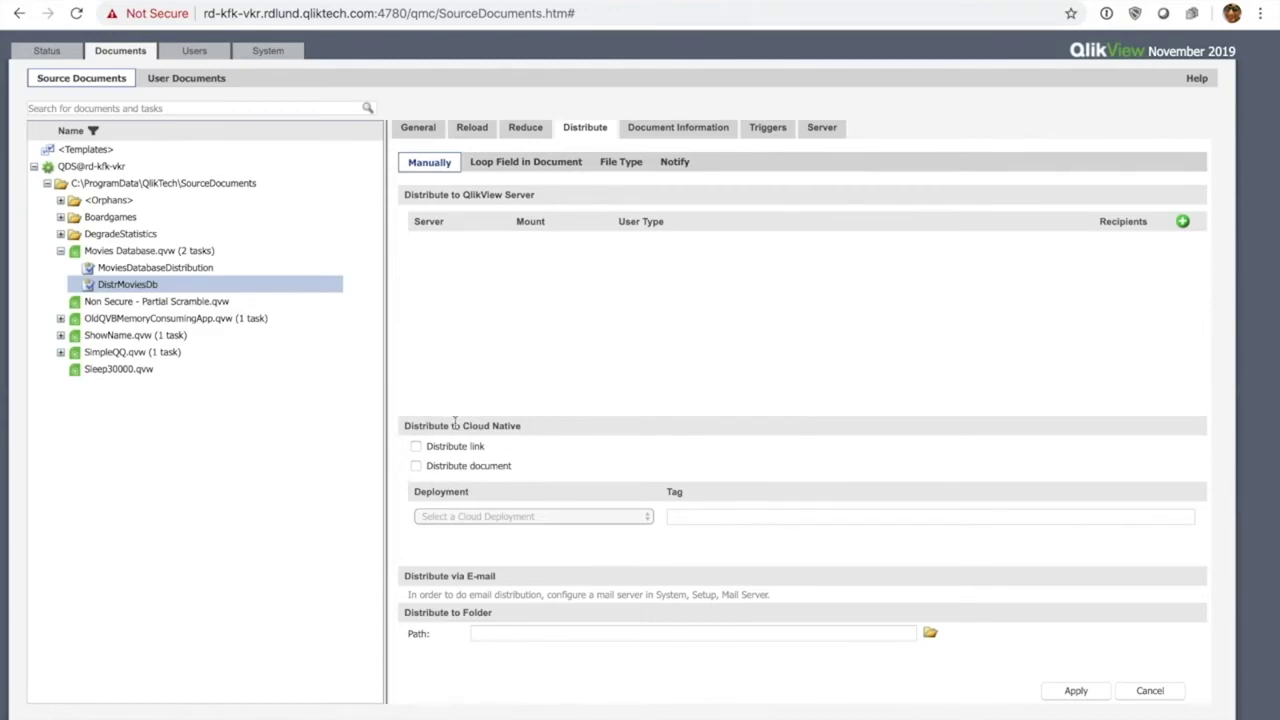
# - Enable Distribute document to Cloud Native, targeting the qlikcloud.com deployment, and apply
pyautogui.moveTo(428, 446); pyautogui.dragTo(491, 458)
pyautogui.click(416, 466)
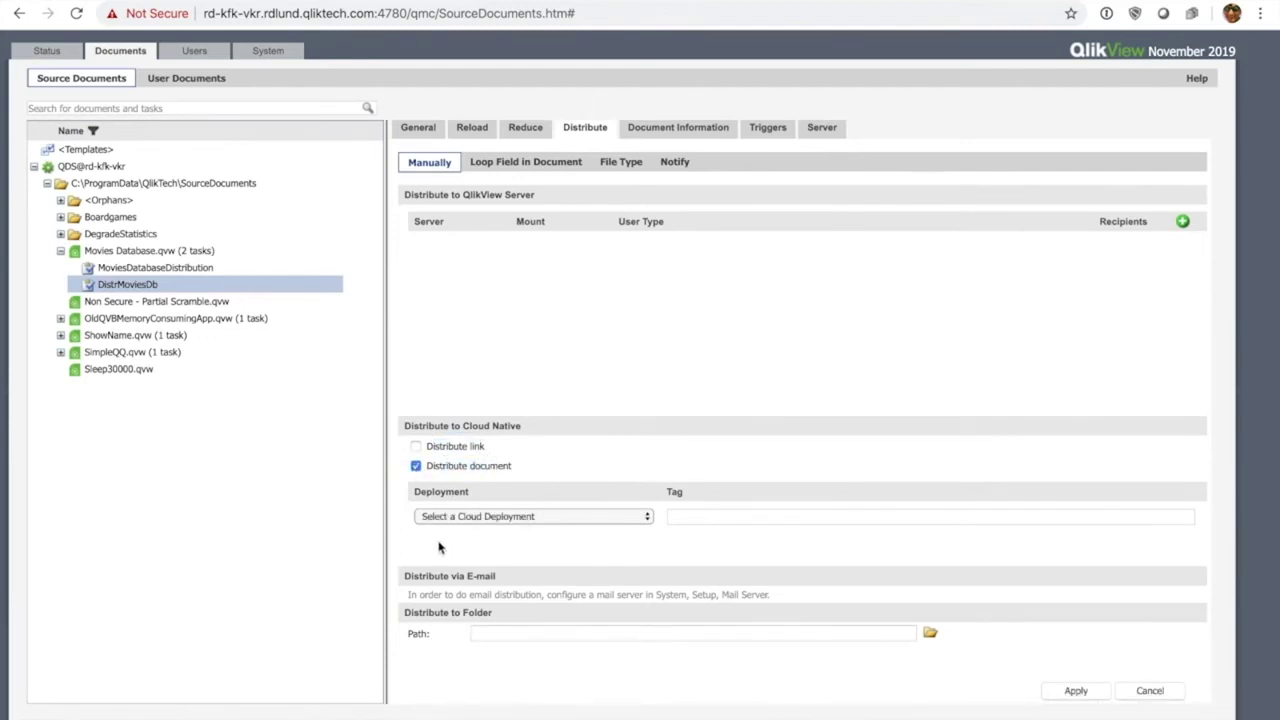
pyautogui.click(502, 516)
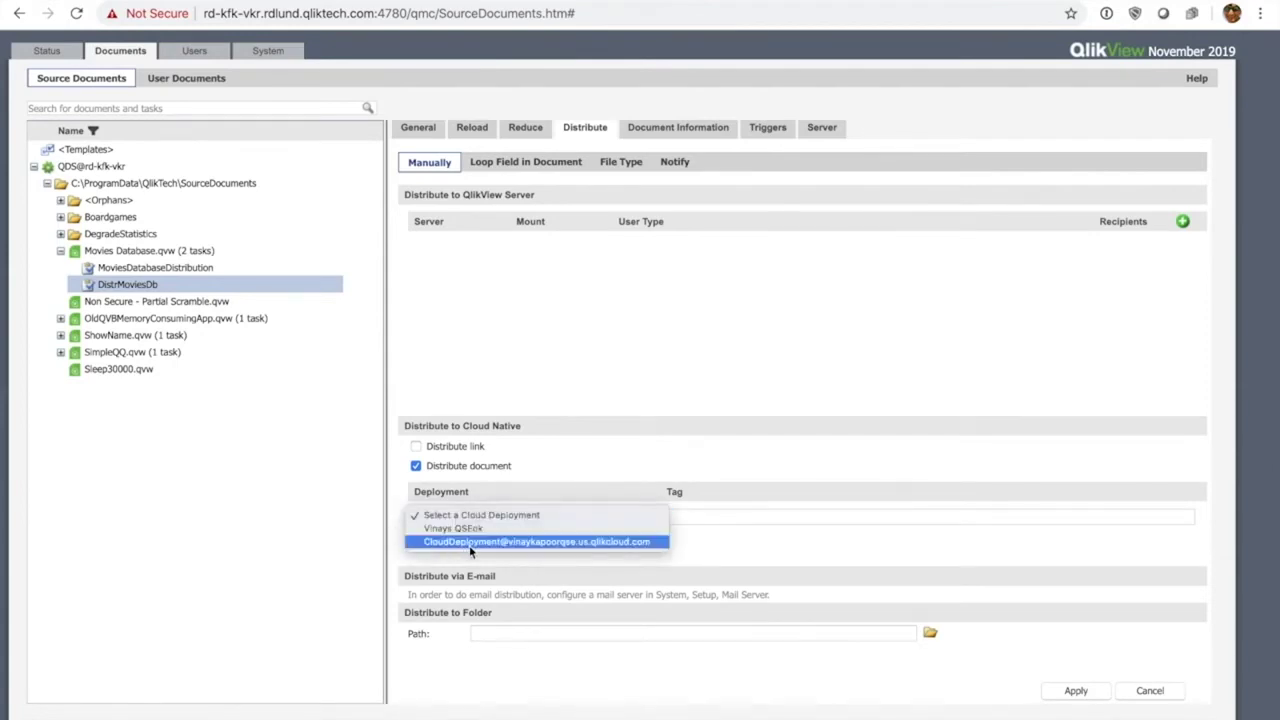
pyautogui.click(465, 545)
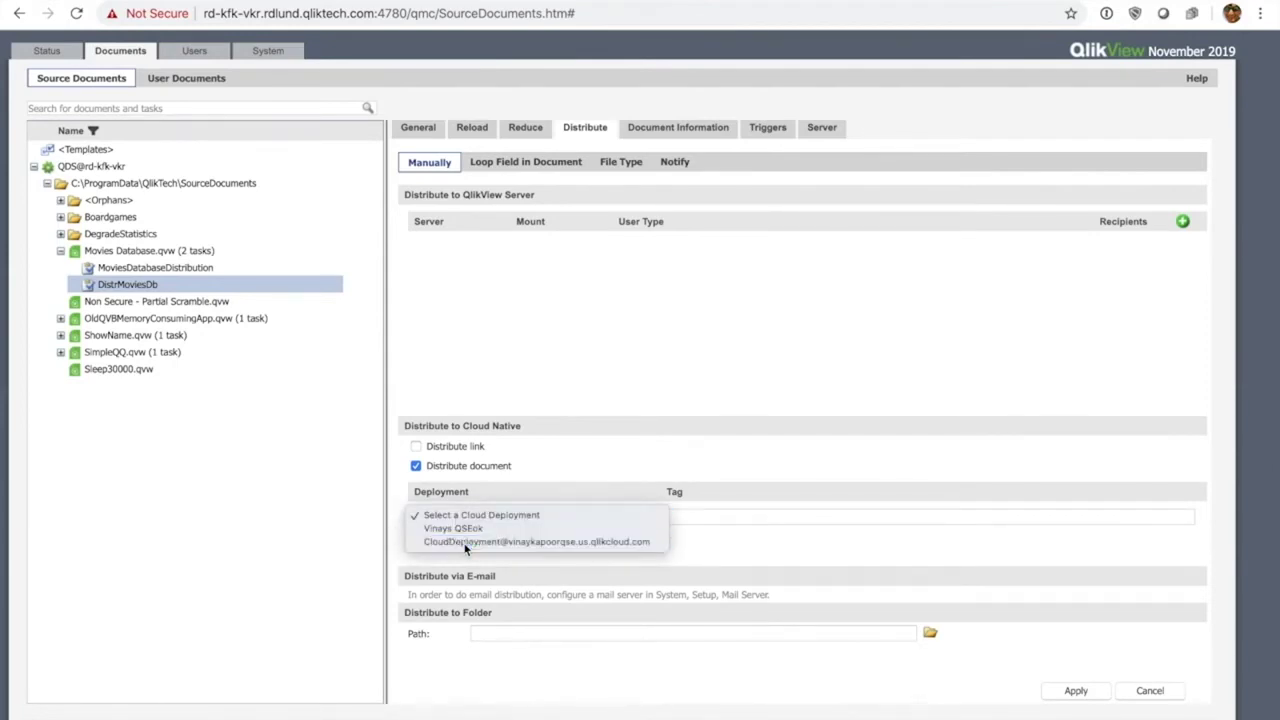
pyautogui.click(1082, 691)
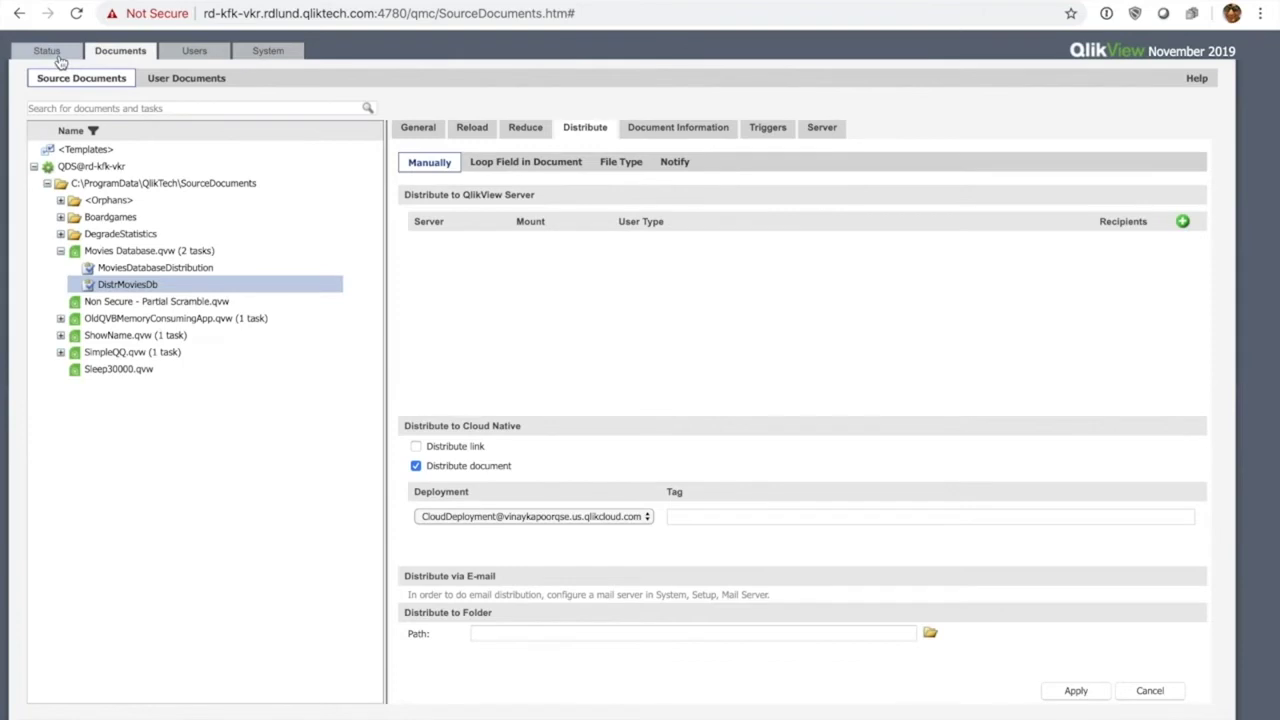
# - Run the DistrMoviesDb task for Movies Database.qvw from Status > Tasks
pyautogui.click(47, 51)
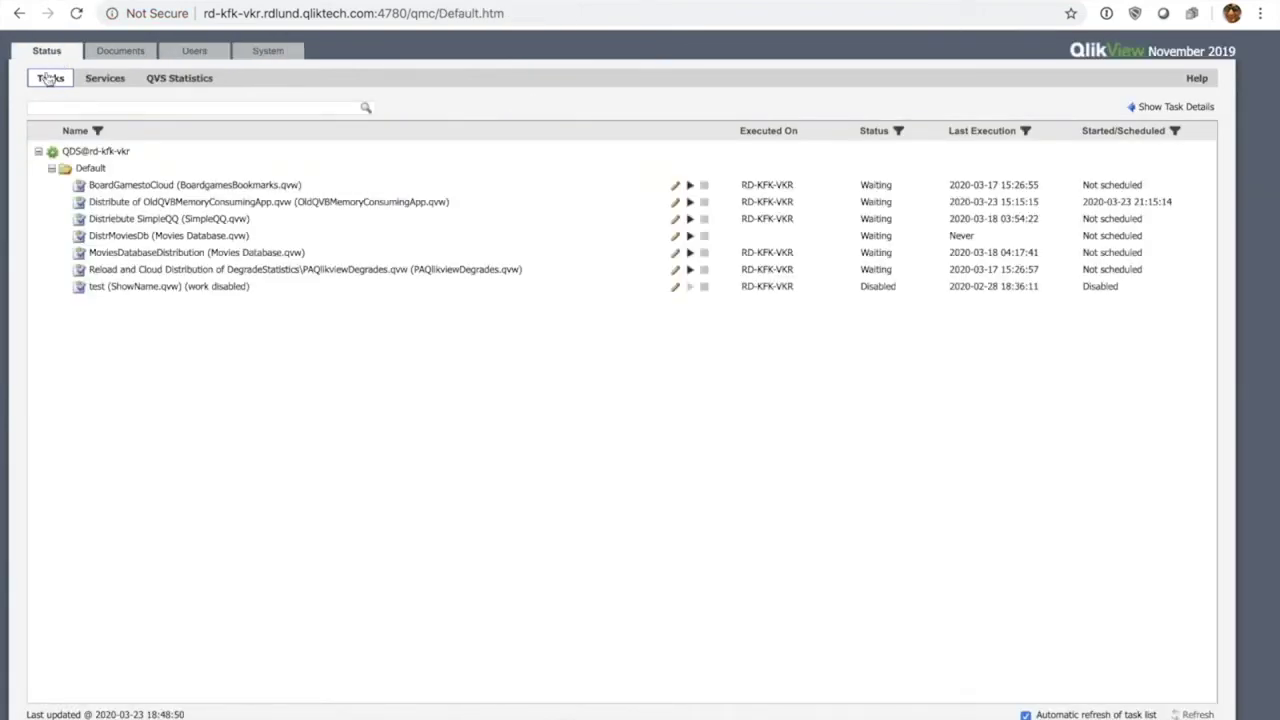
pyautogui.click(100, 241)
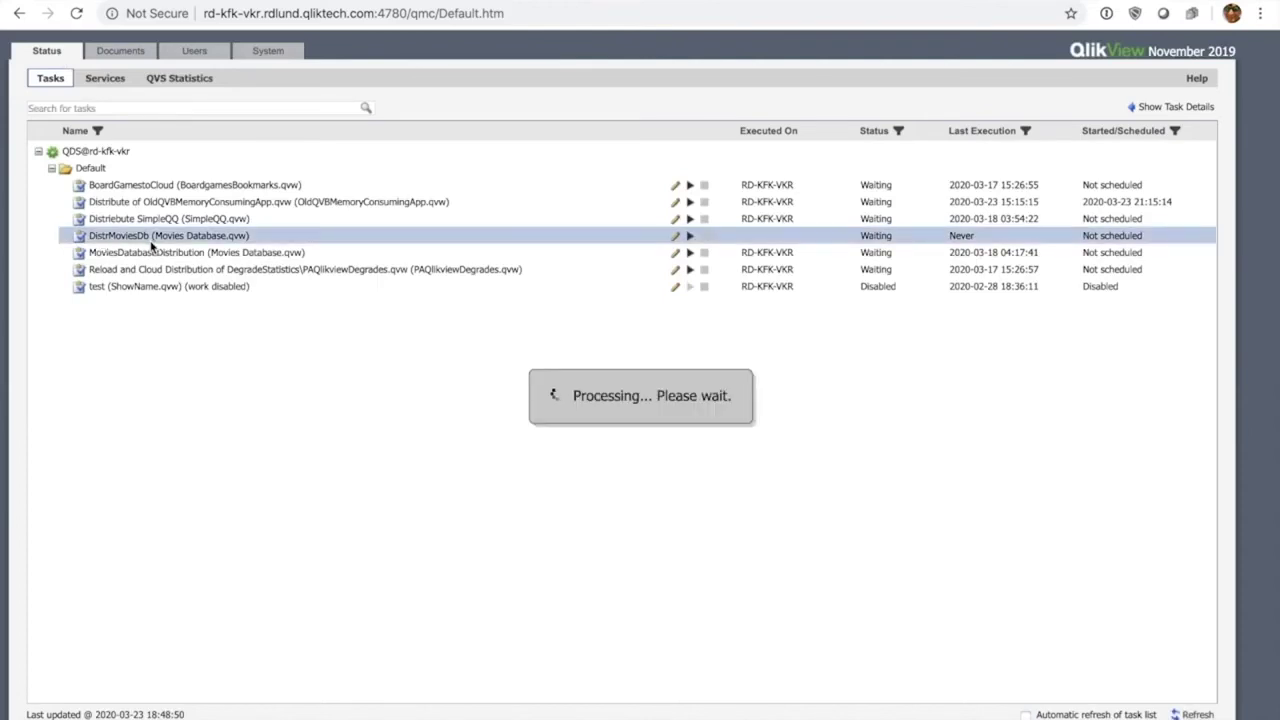
pyautogui.click(689, 238)
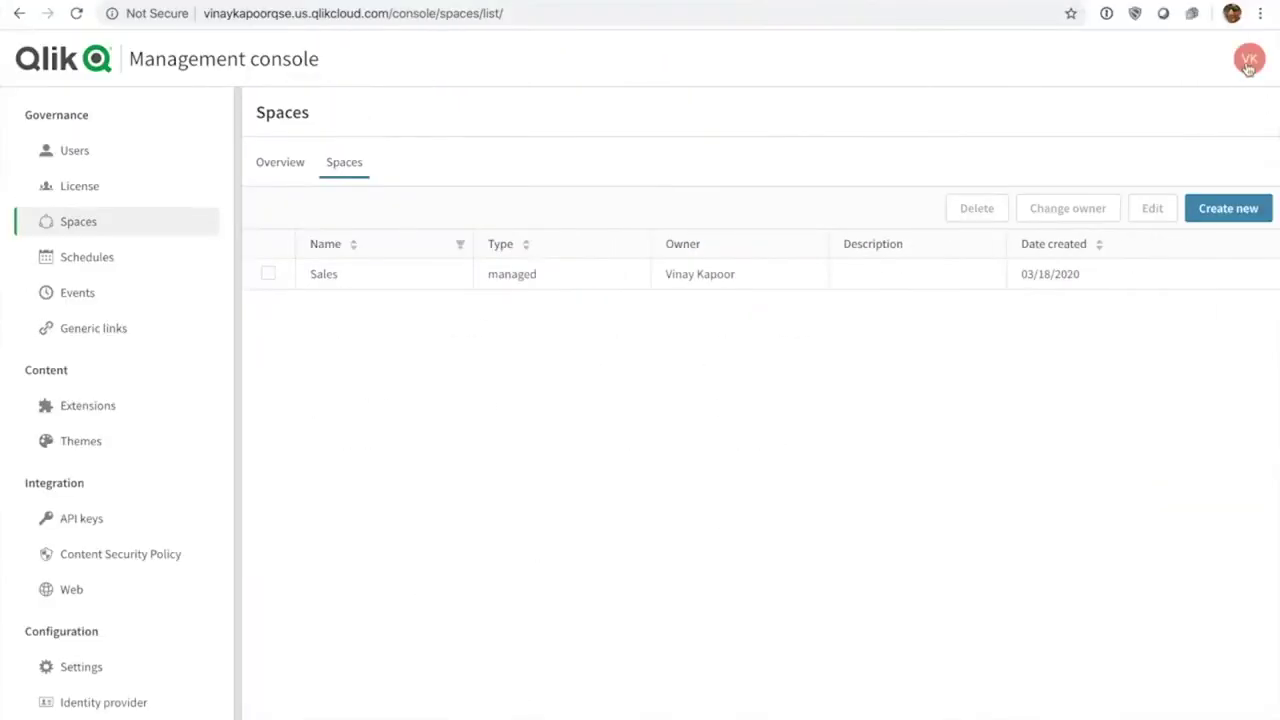
# - Go to the cloud hub Home page from the account menu and scroll down to the recently modified apps
pyautogui.click(1248, 62)
pyautogui.click(1107, 248)
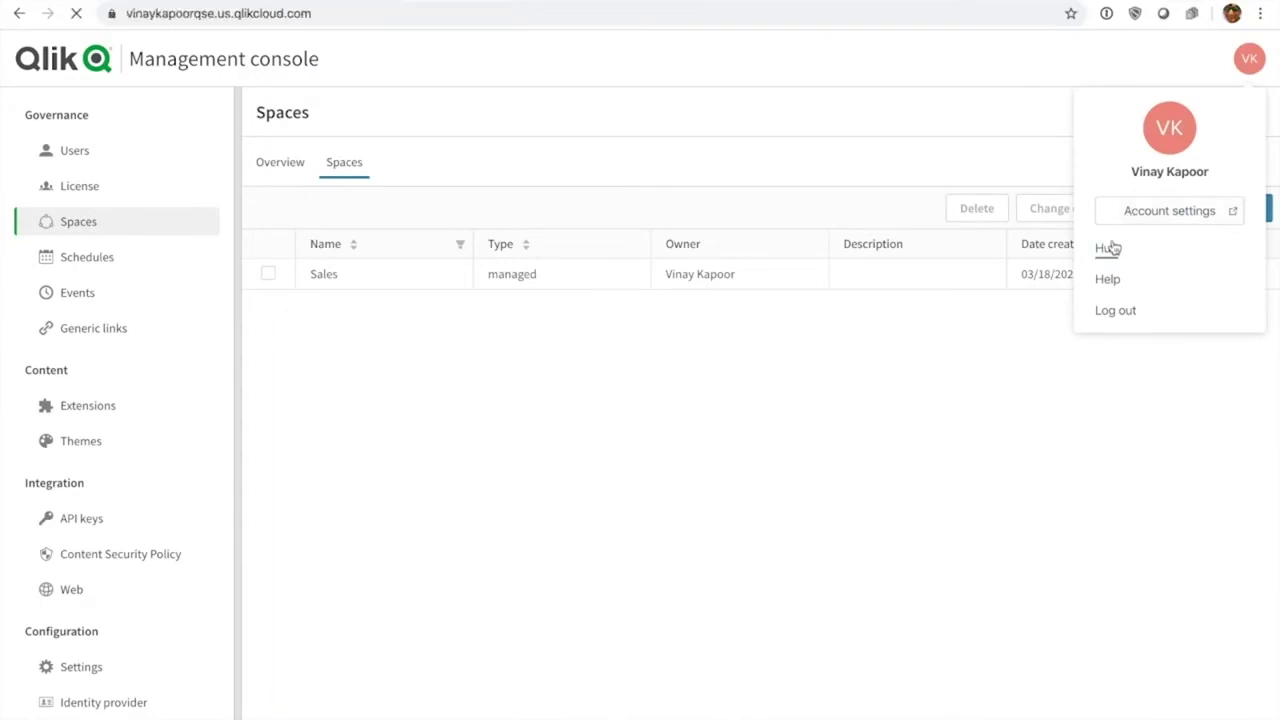
pyautogui.scroll(-3, 400, 531)
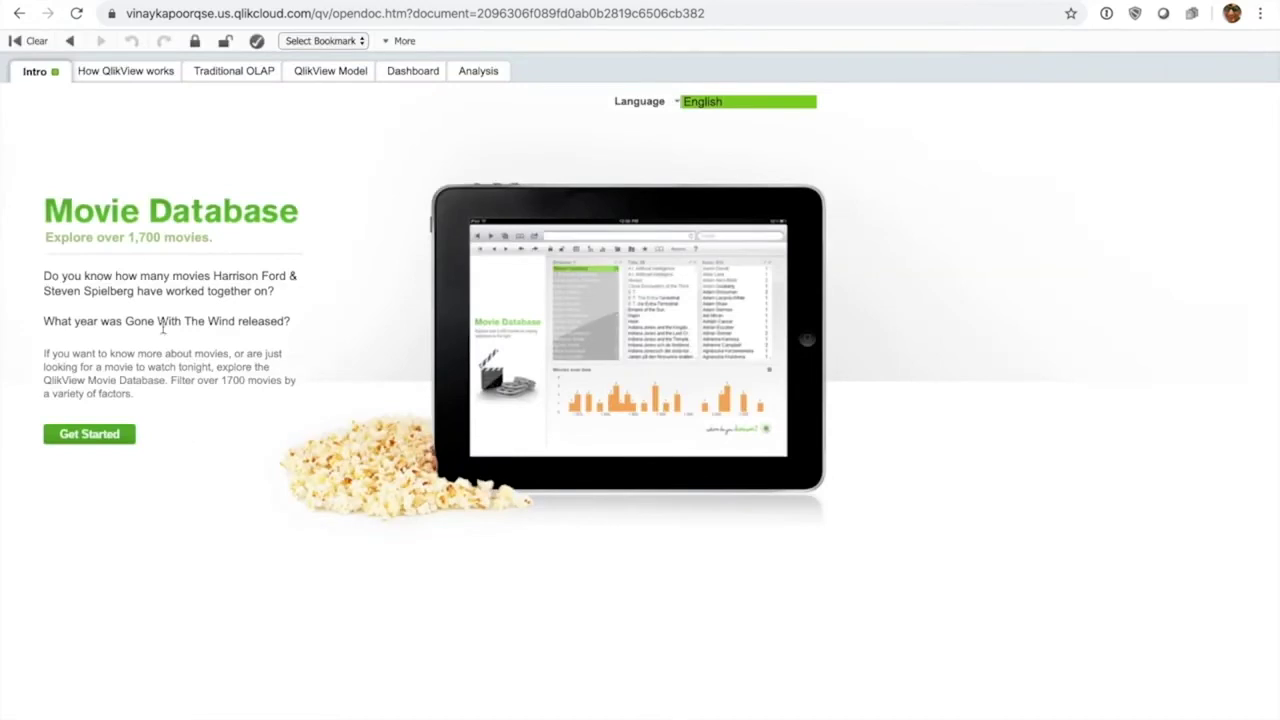
# - Browse the How QlikView works, Traditional OLAP and QlikView Model sheets, filtering to Akira Kurosawa and Chishu Ryu
pyautogui.click(128, 74)
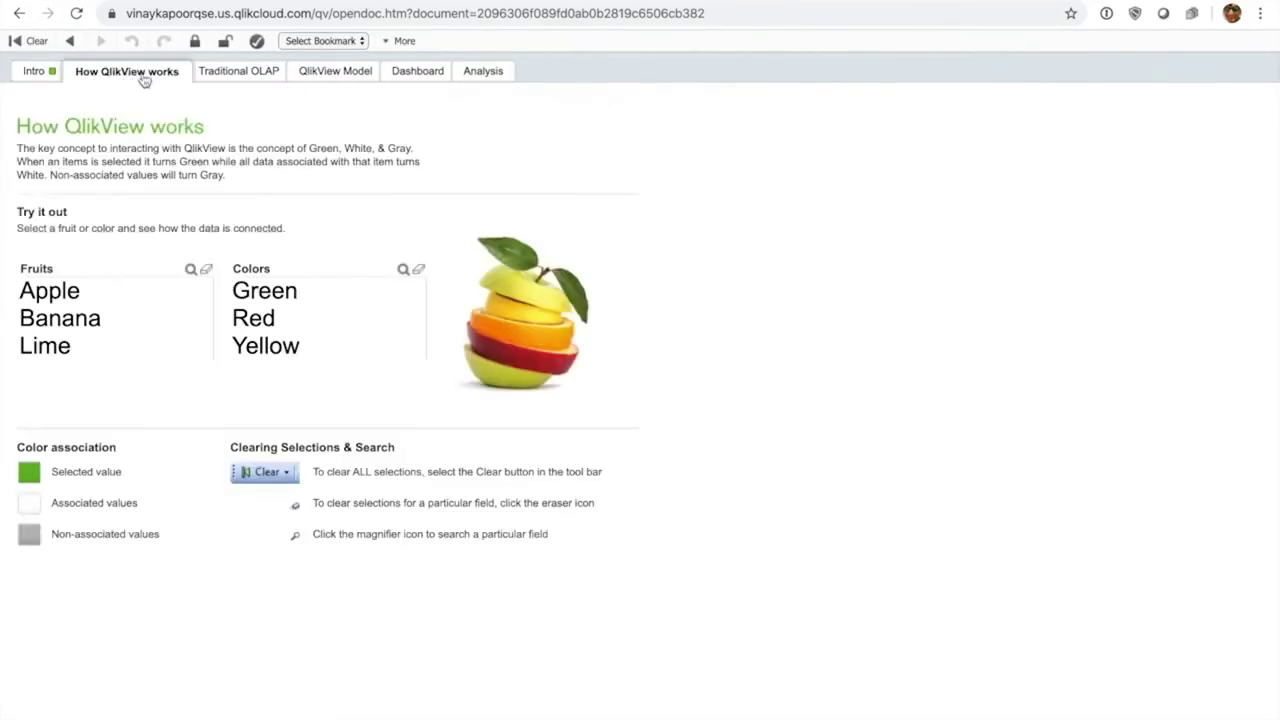
pyautogui.click(223, 78)
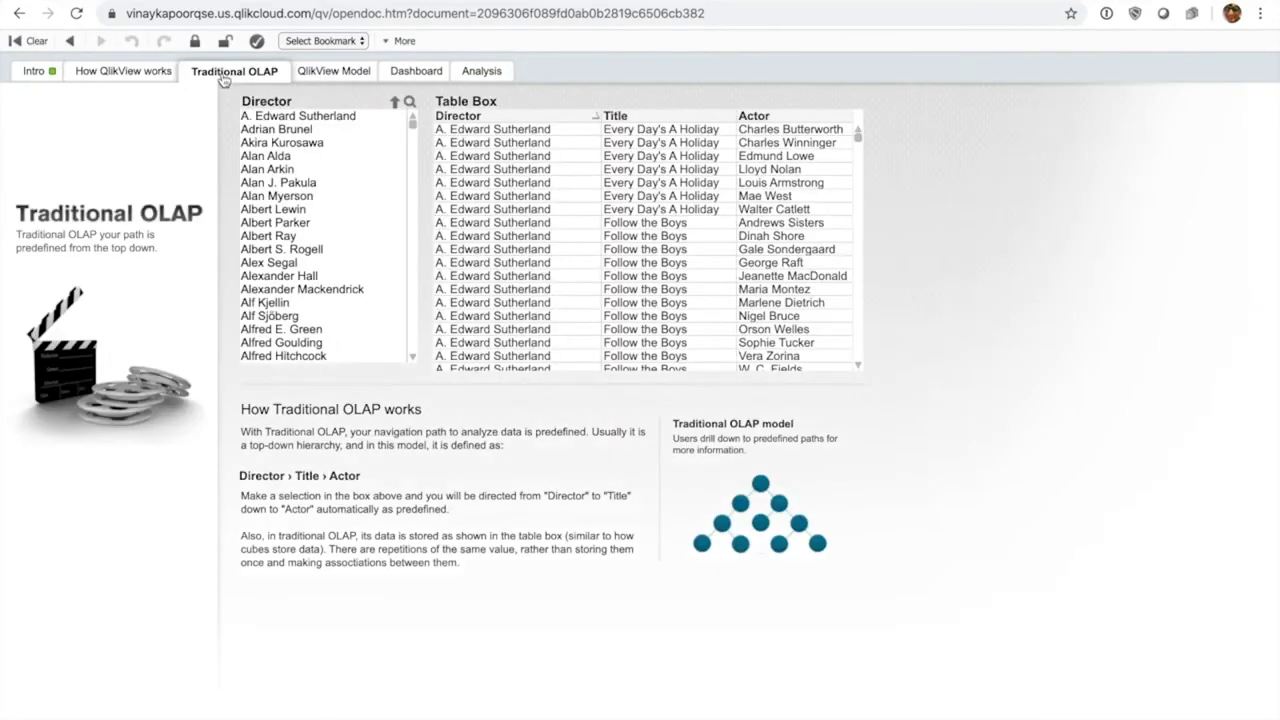
pyautogui.click(320, 78)
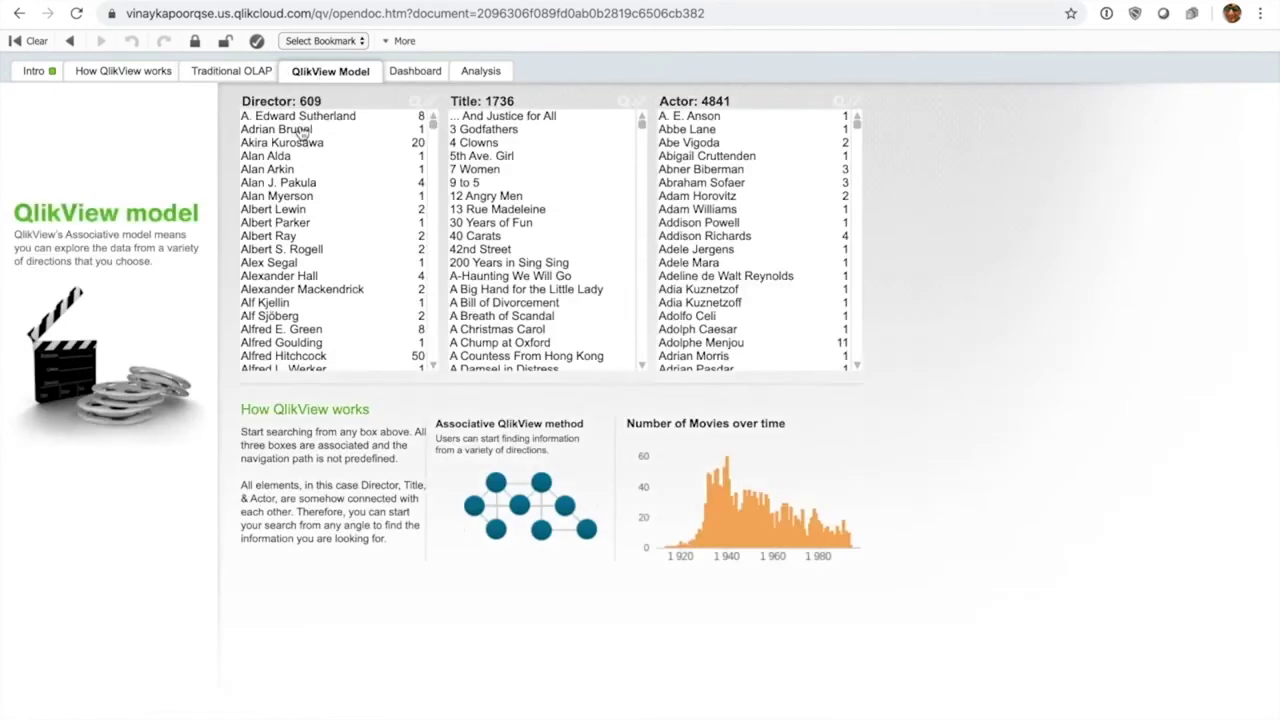
pyautogui.click(300, 131)
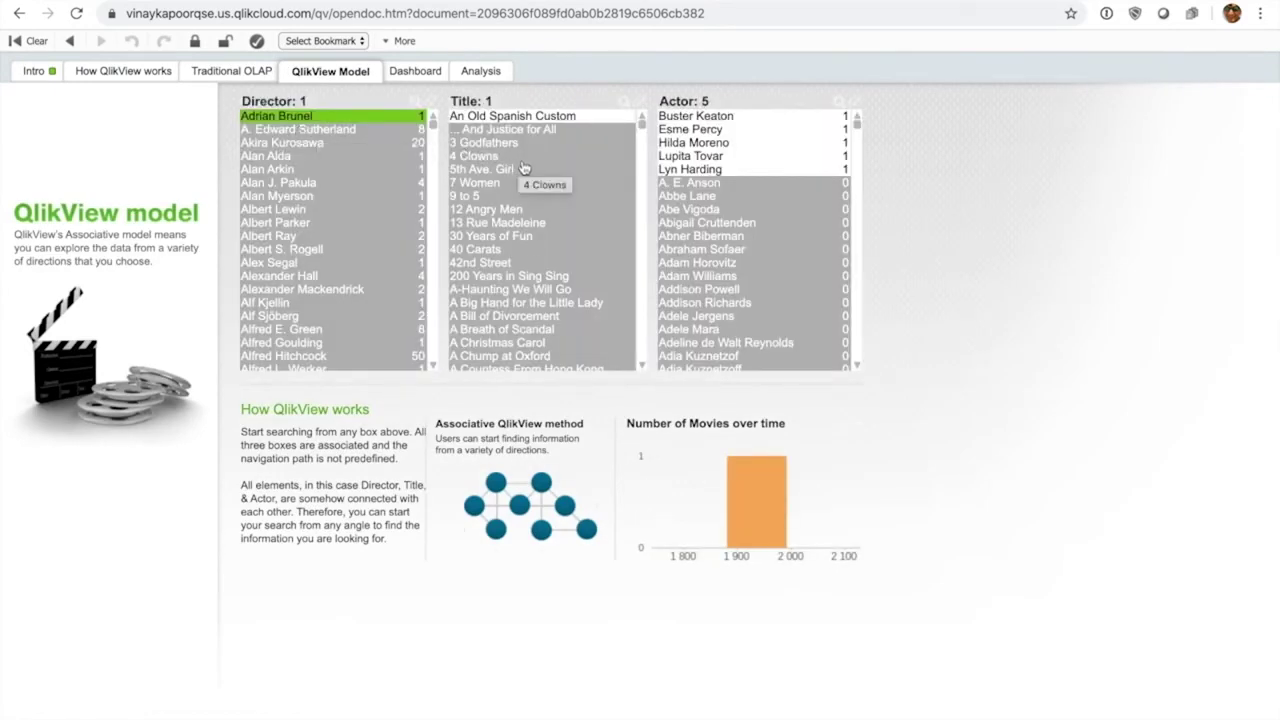
pyautogui.click(282, 145)
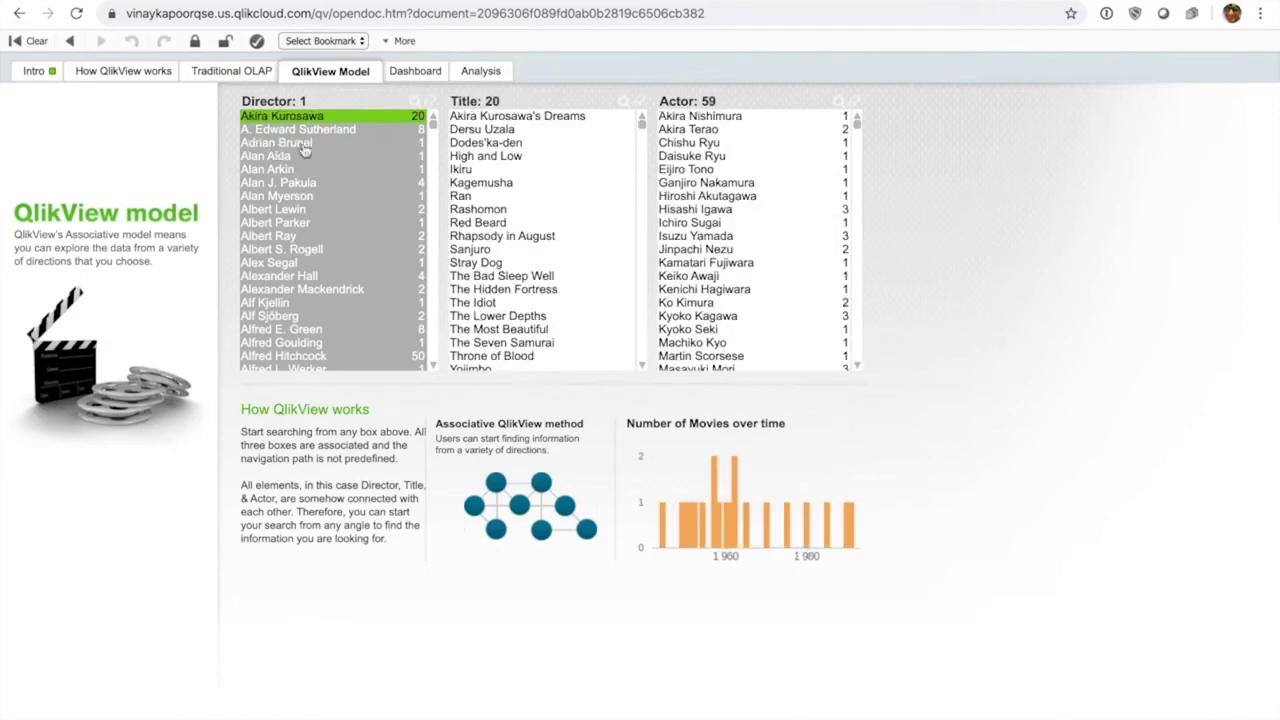
pyautogui.click(667, 145)
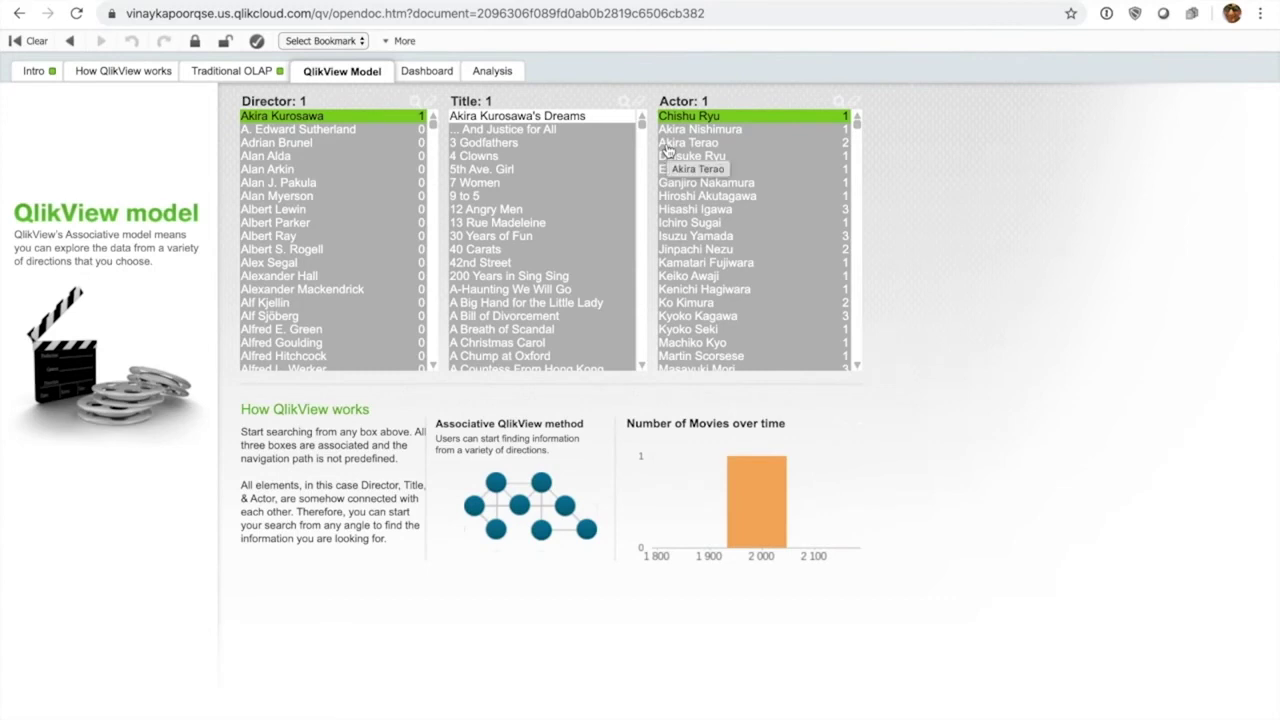
# - View the Analysis sheet, return to Intro, then go back to the hub Home page
pyautogui.click(498, 76)
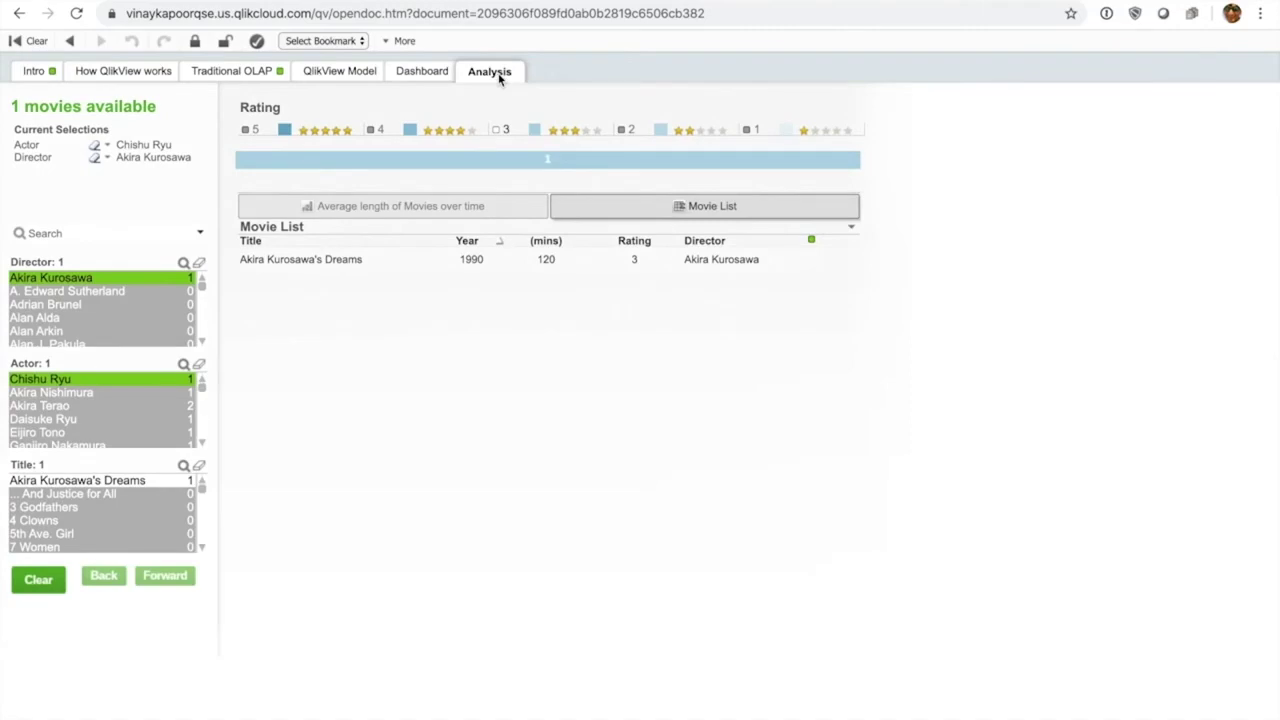
pyautogui.click(33, 76)
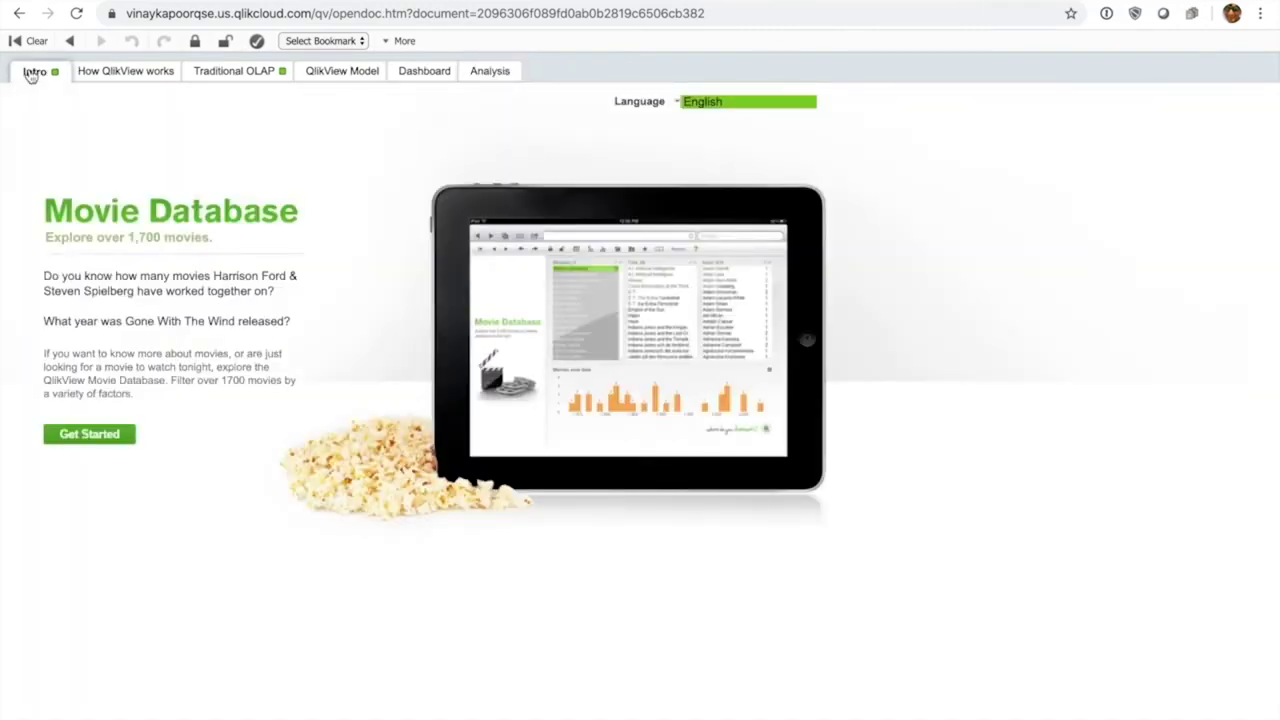
pyautogui.click(19, 14)
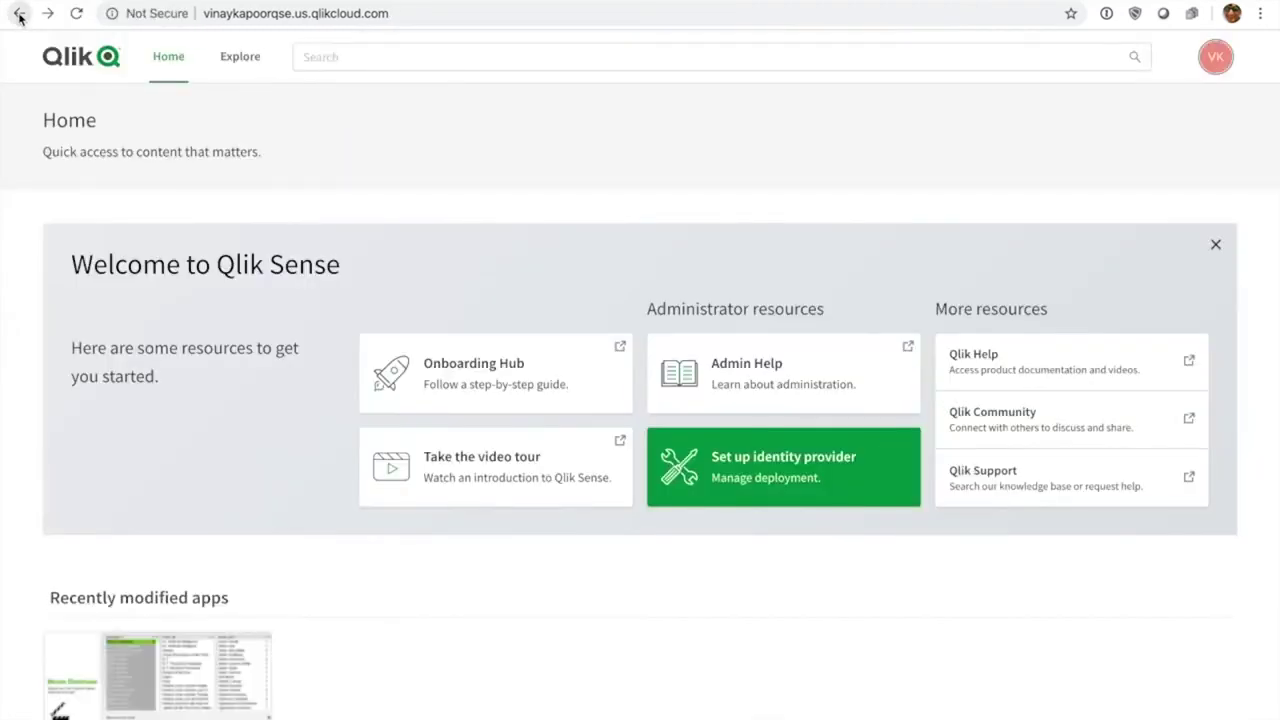
pyautogui.scroll(-3, 243, 466)
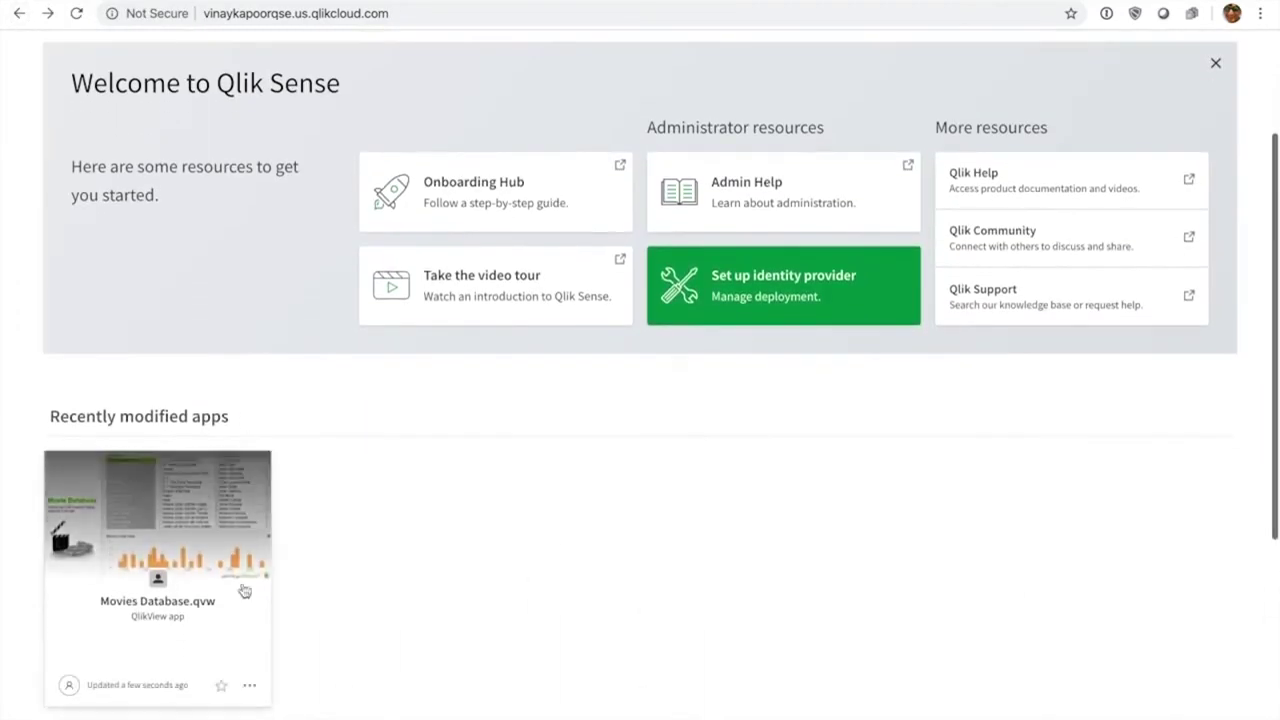
pyautogui.click(249, 685)
pyautogui.scroll(-2, 260, 680)
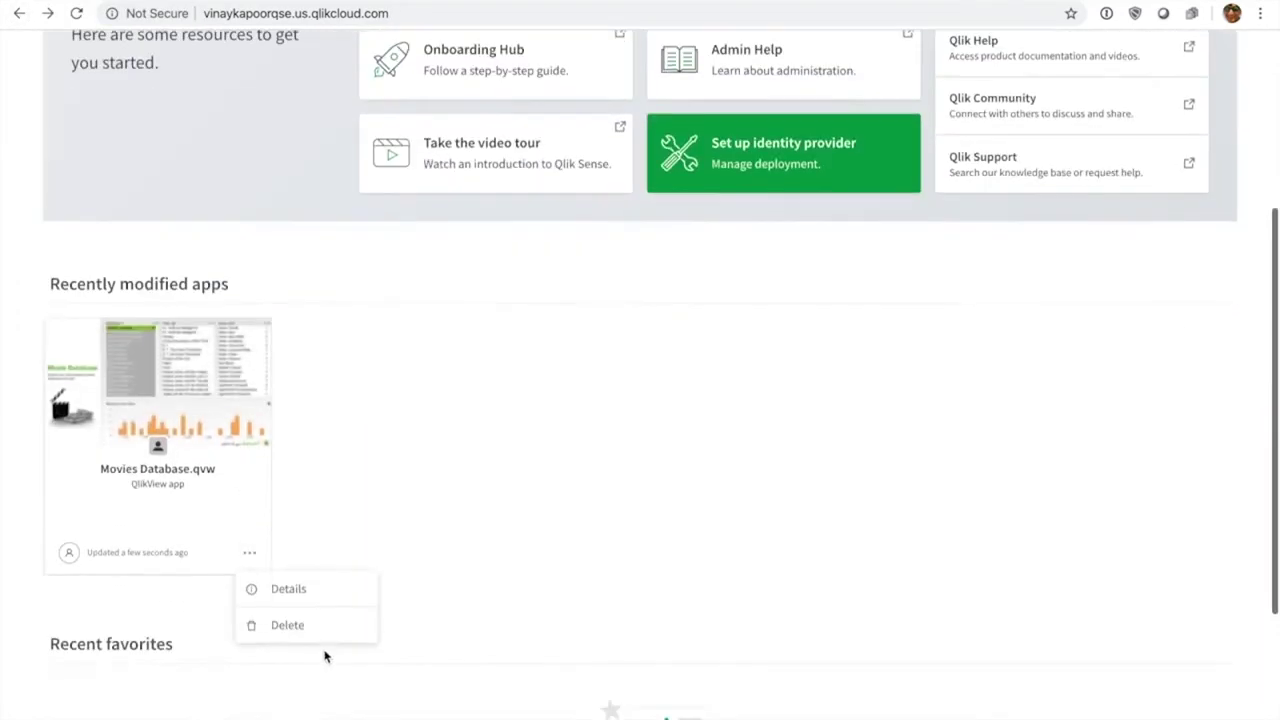
pyautogui.click(292, 600)
pyautogui.moveTo(372, 271); pyautogui.dragTo(458, 280)
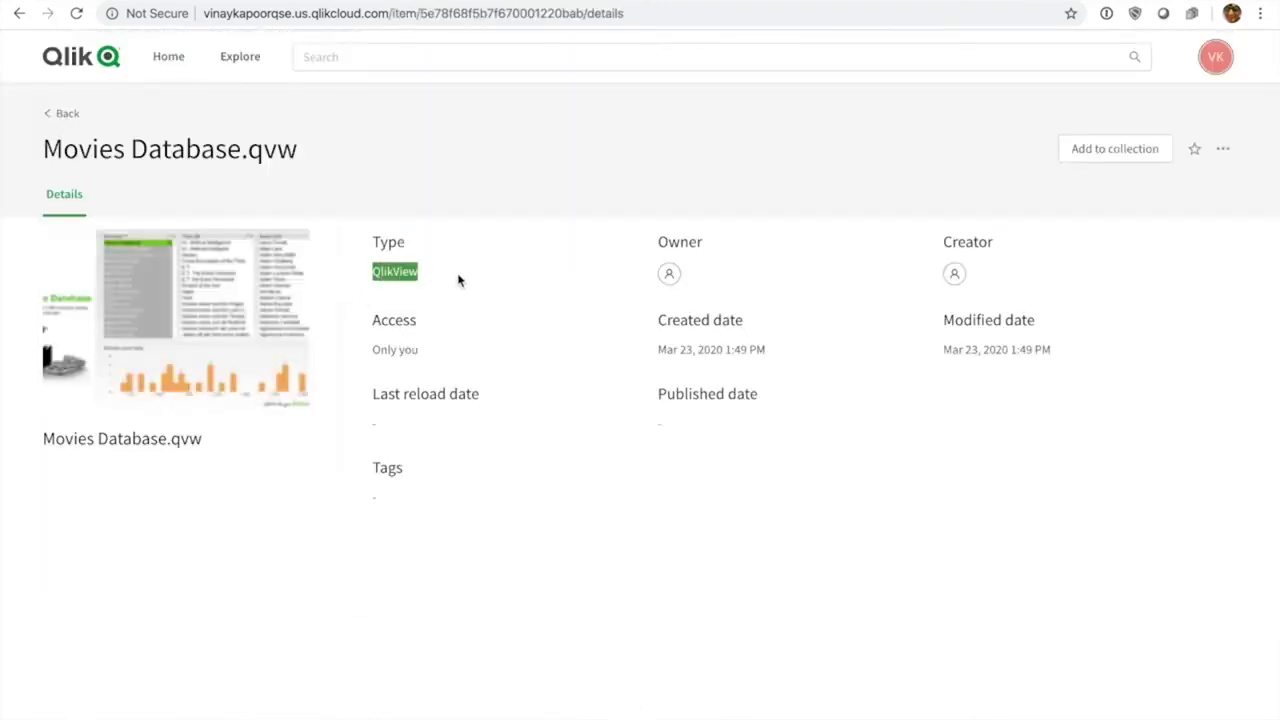
pyautogui.moveTo(440, 349); pyautogui.dragTo(362, 349)
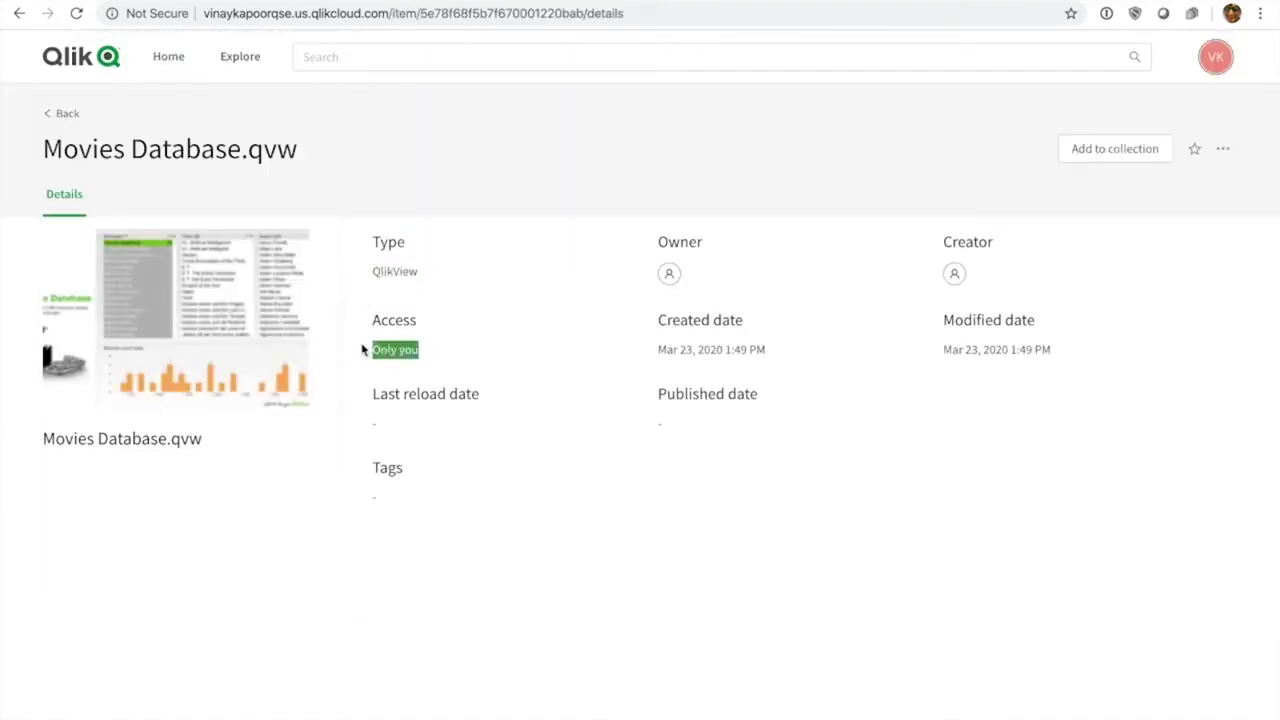
pyautogui.click(446, 349)
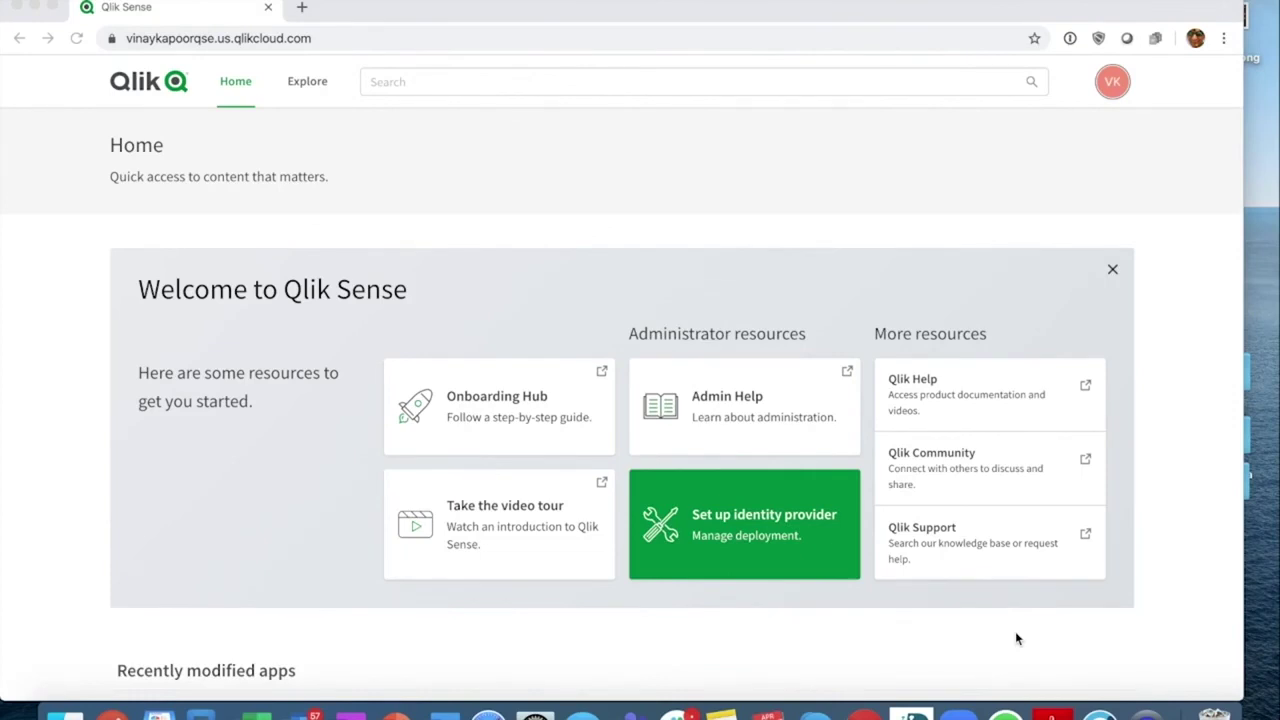
pyautogui.scroll(-4, 1015, 632)
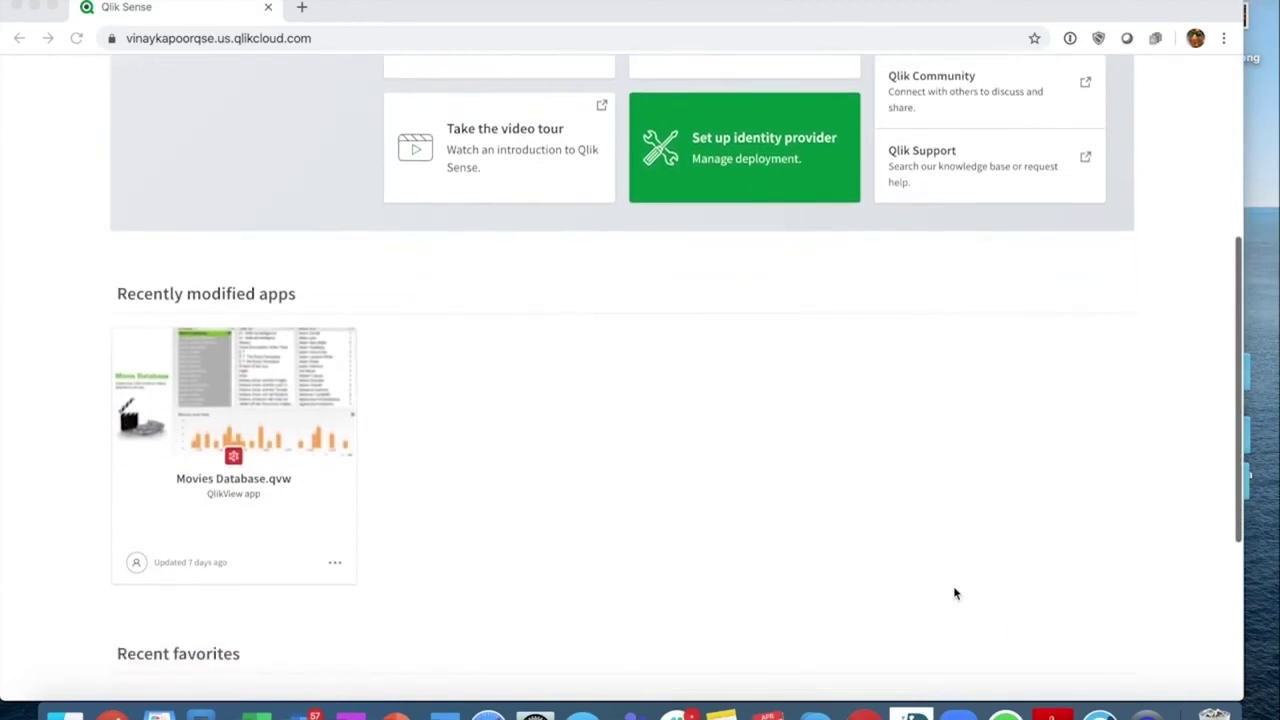
pyautogui.click(336, 565)
pyautogui.click(335, 564)
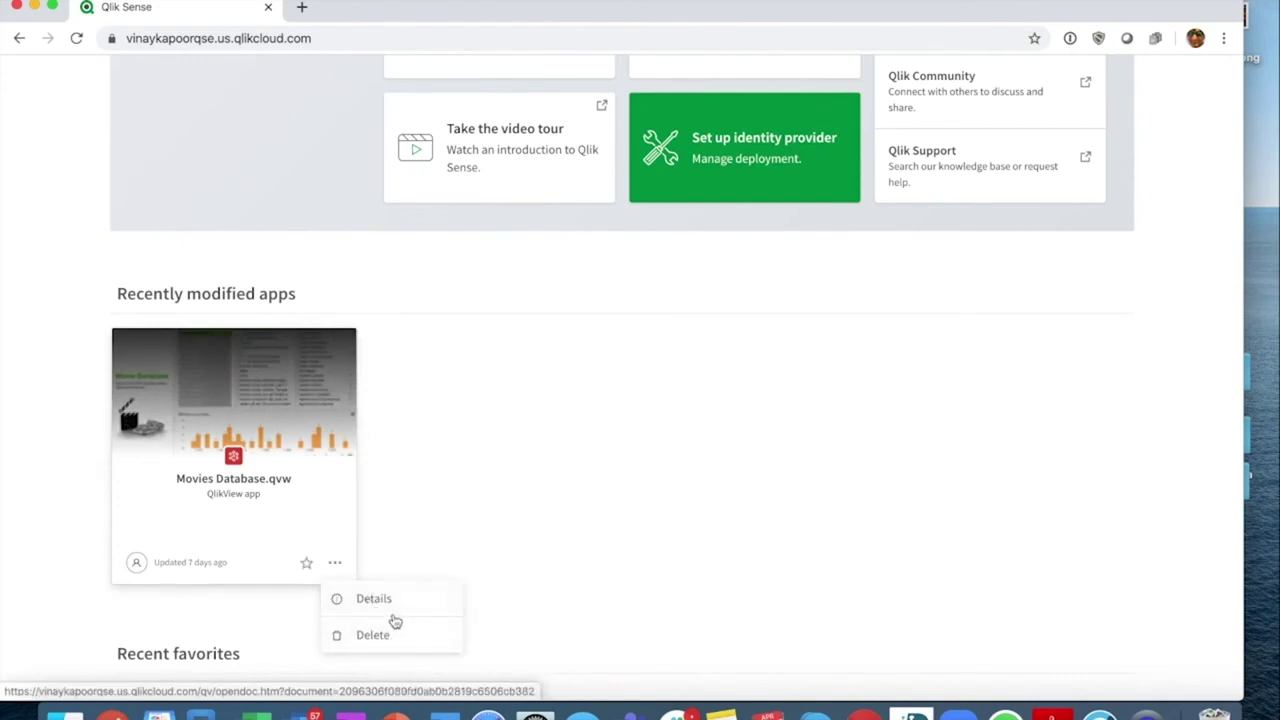
pyautogui.click(514, 507)
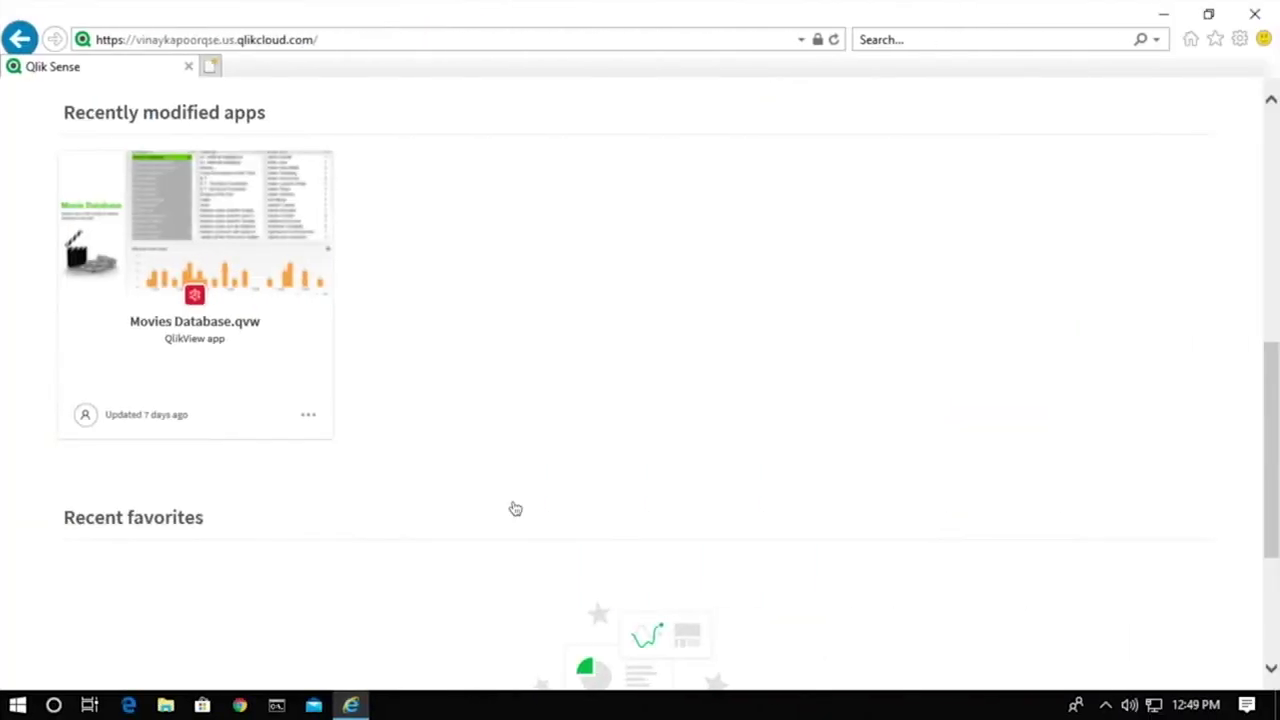
pyautogui.click(1239, 40)
pyautogui.click(1109, 320)
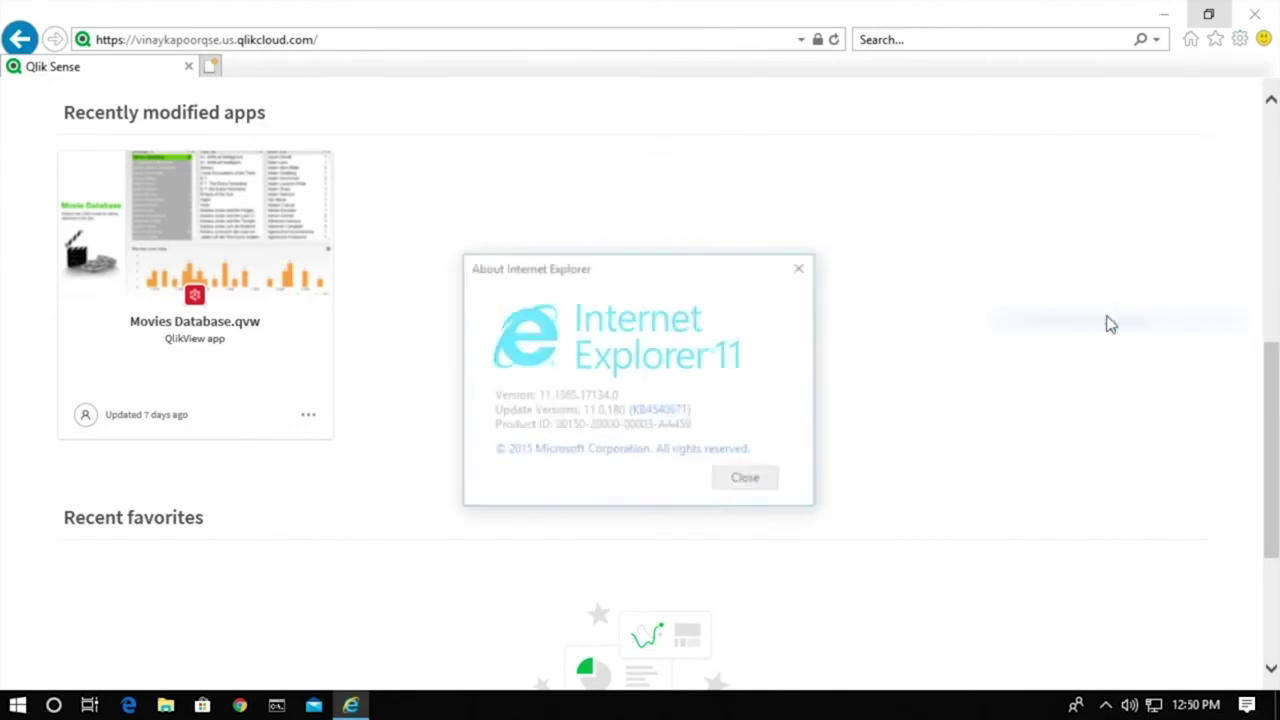
pyautogui.click(806, 270)
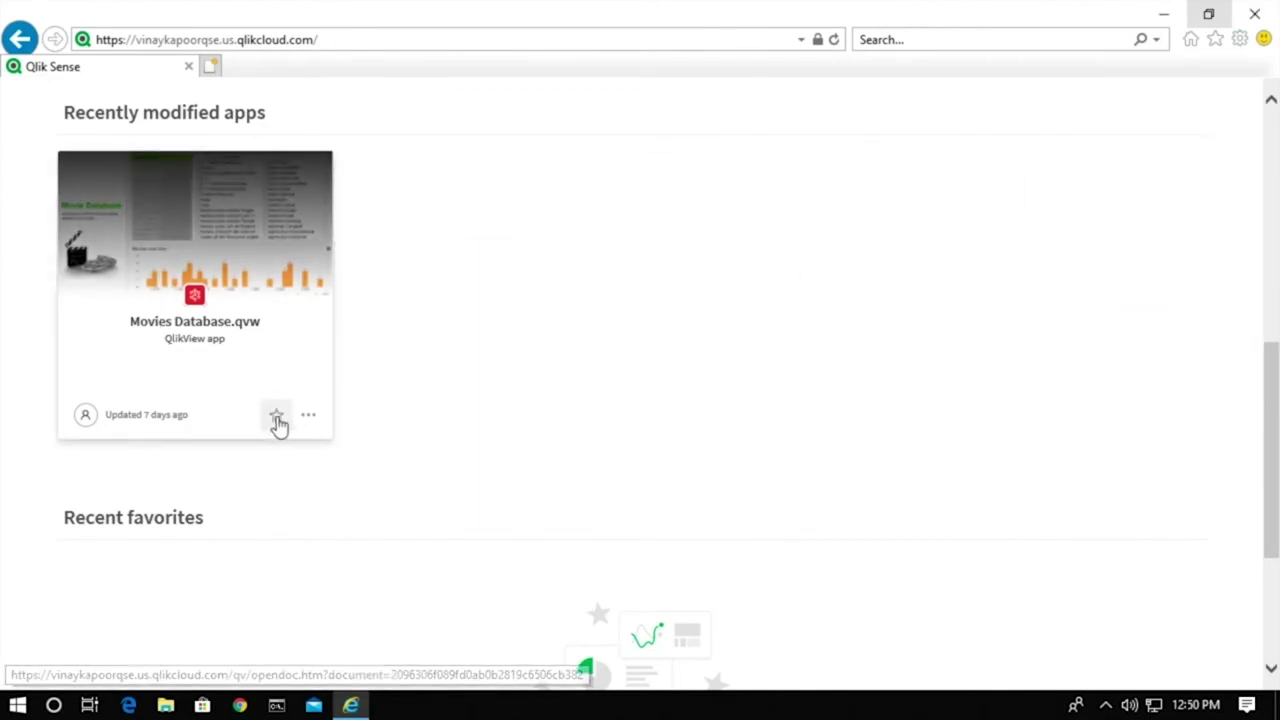
pyautogui.click(308, 416)
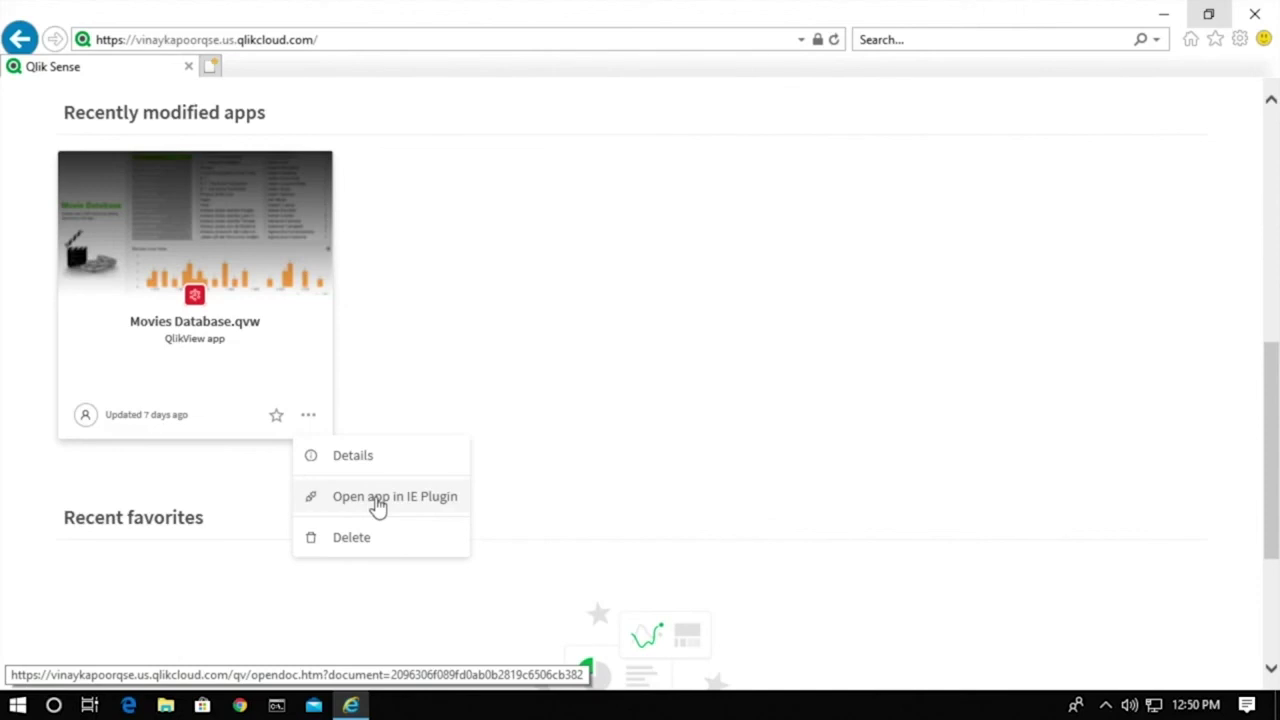
pyautogui.click(540, 490)
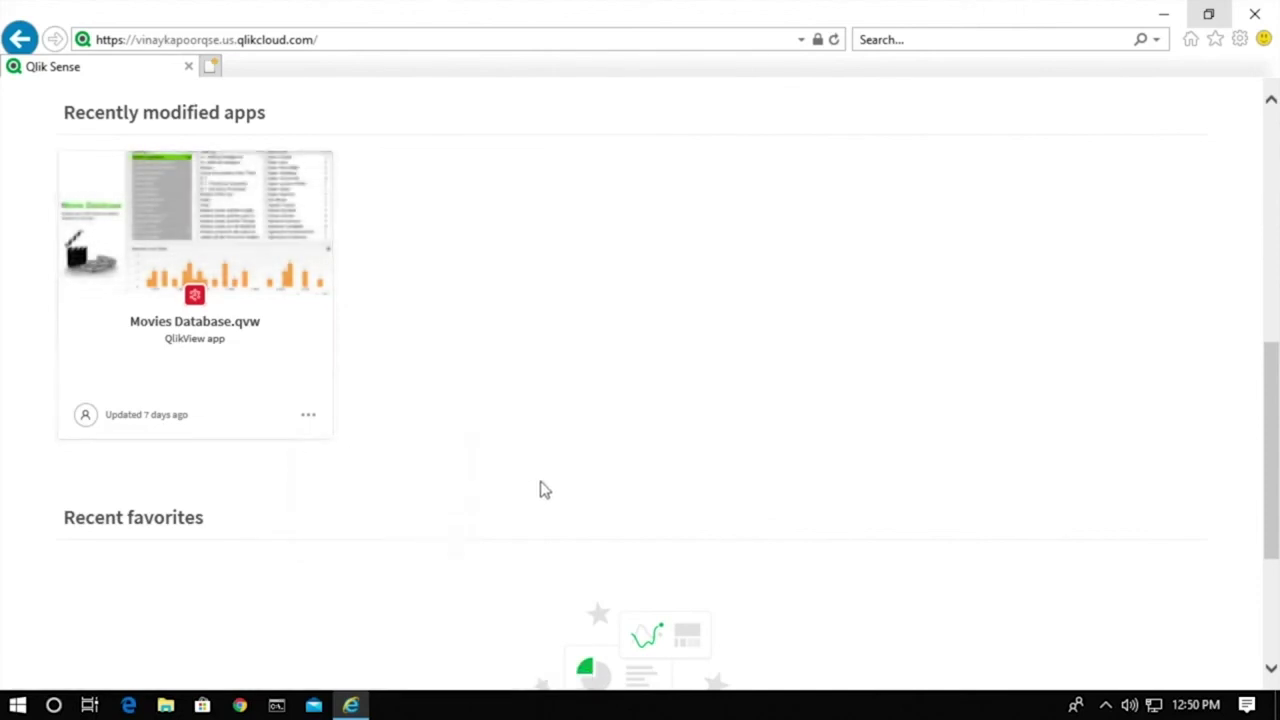